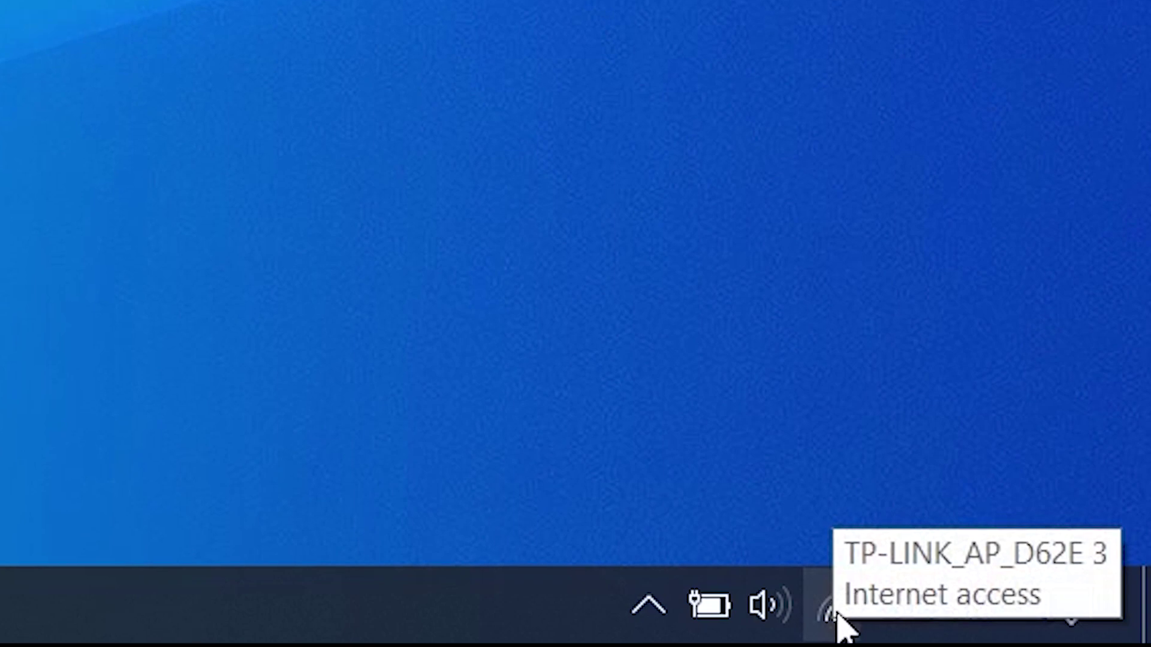
# - Change the TP-LINK_AP_D62E Wi-Fi profile from Public to Private and close Settings
pyautogui.rightClick(838, 623)
pyautogui.click(837, 625)
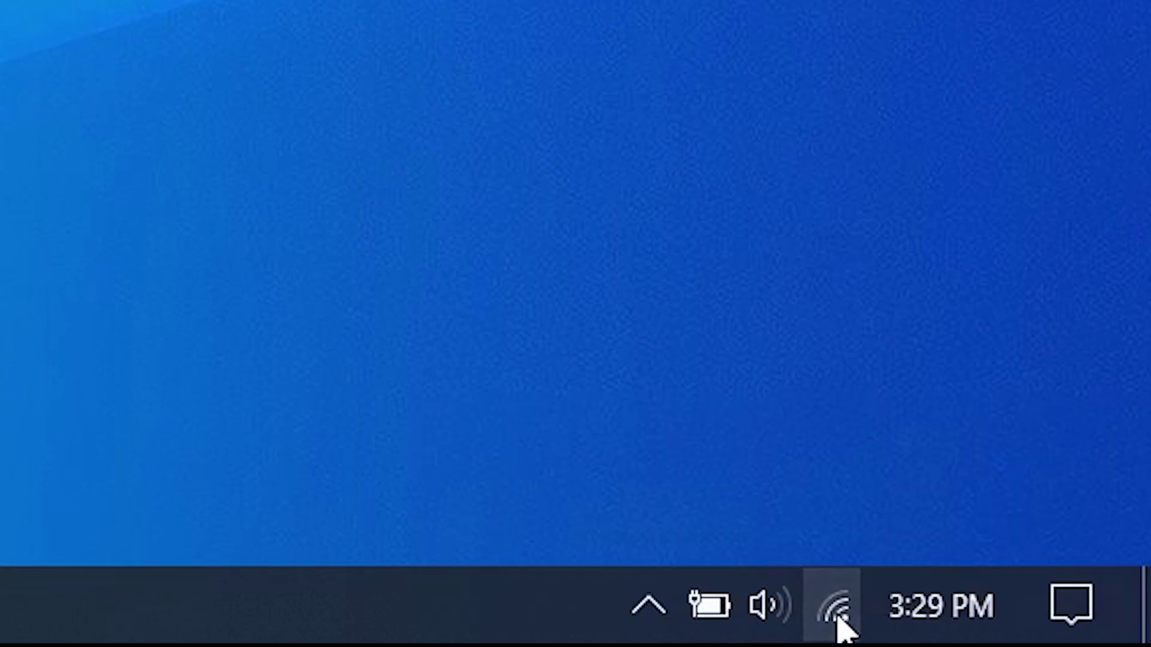
pyautogui.click(837, 625)
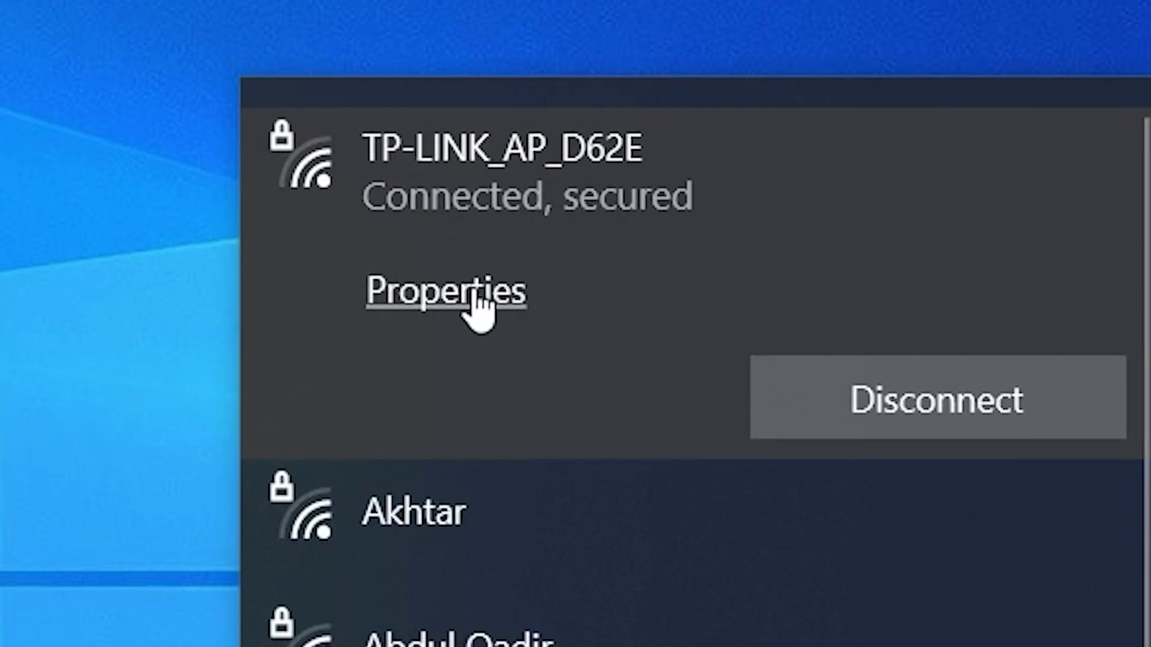
pyautogui.click(475, 294)
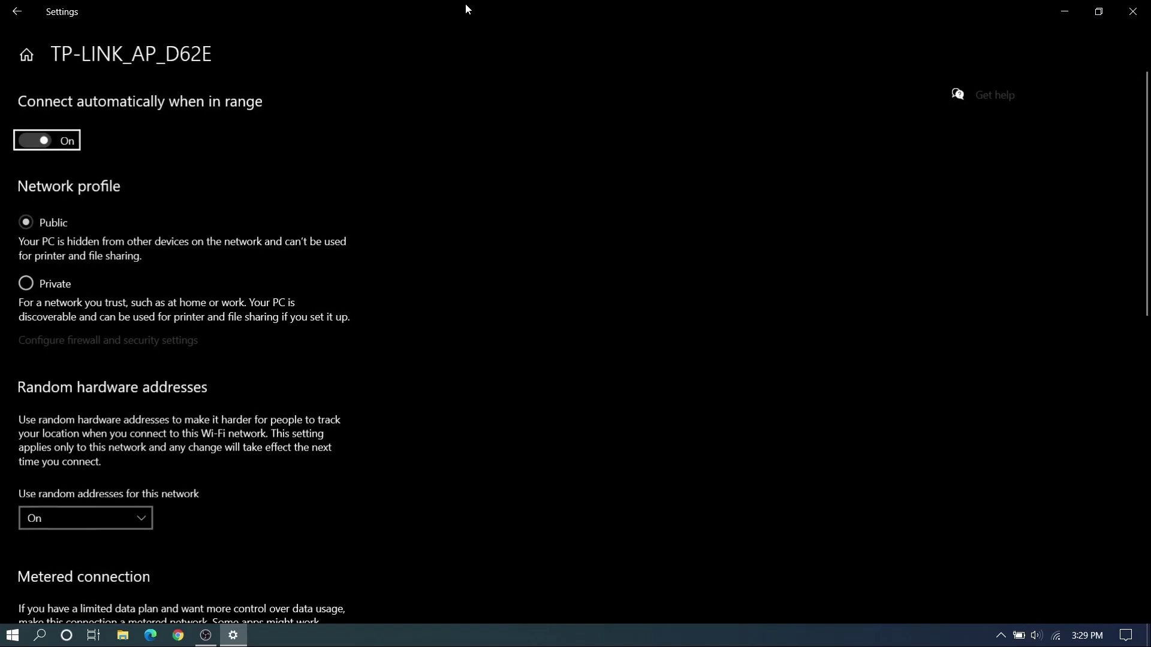
pyautogui.moveTo(465, 7); pyautogui.dragTo(643, 88)
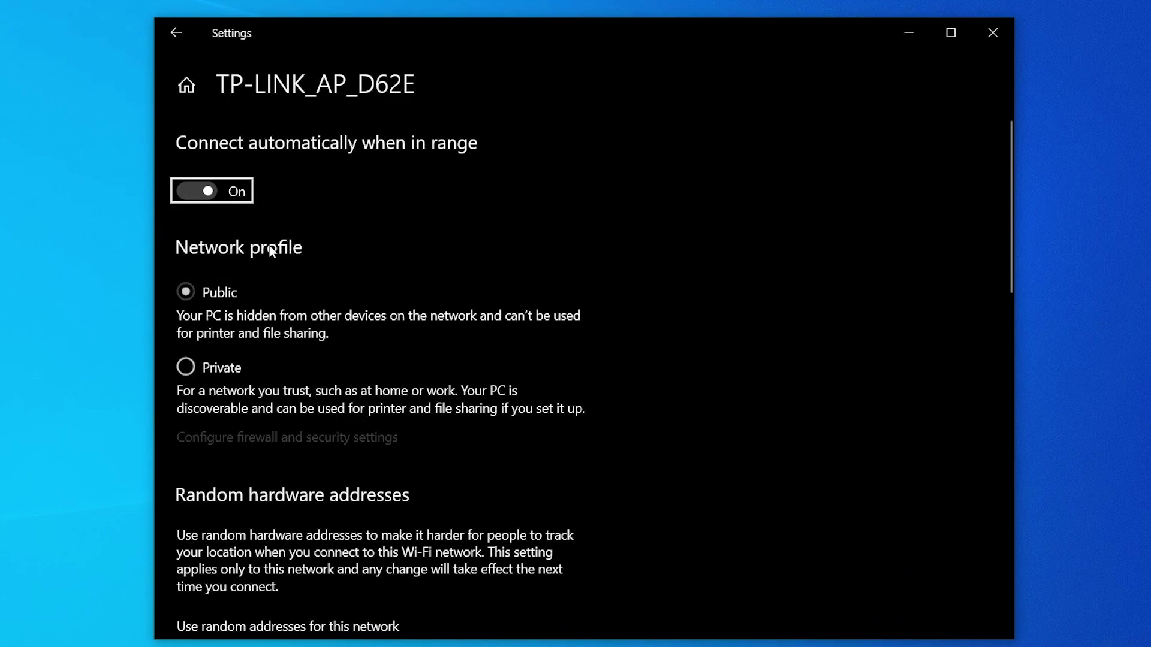
pyautogui.scroll(-2, 239, 298)
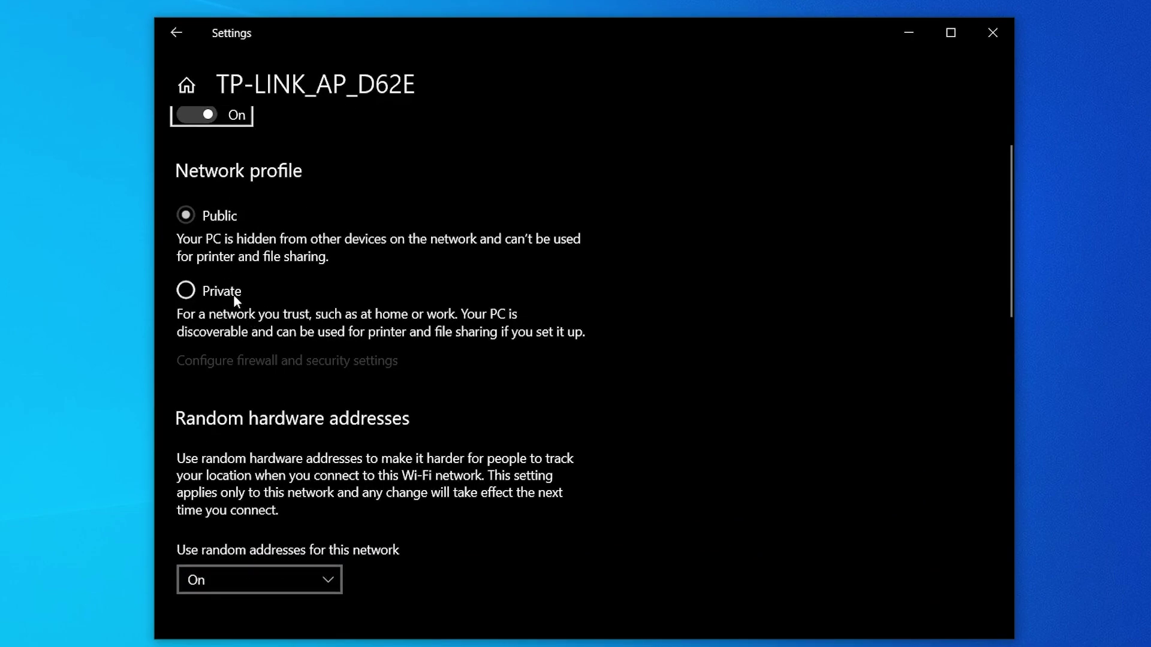
pyautogui.click(204, 284)
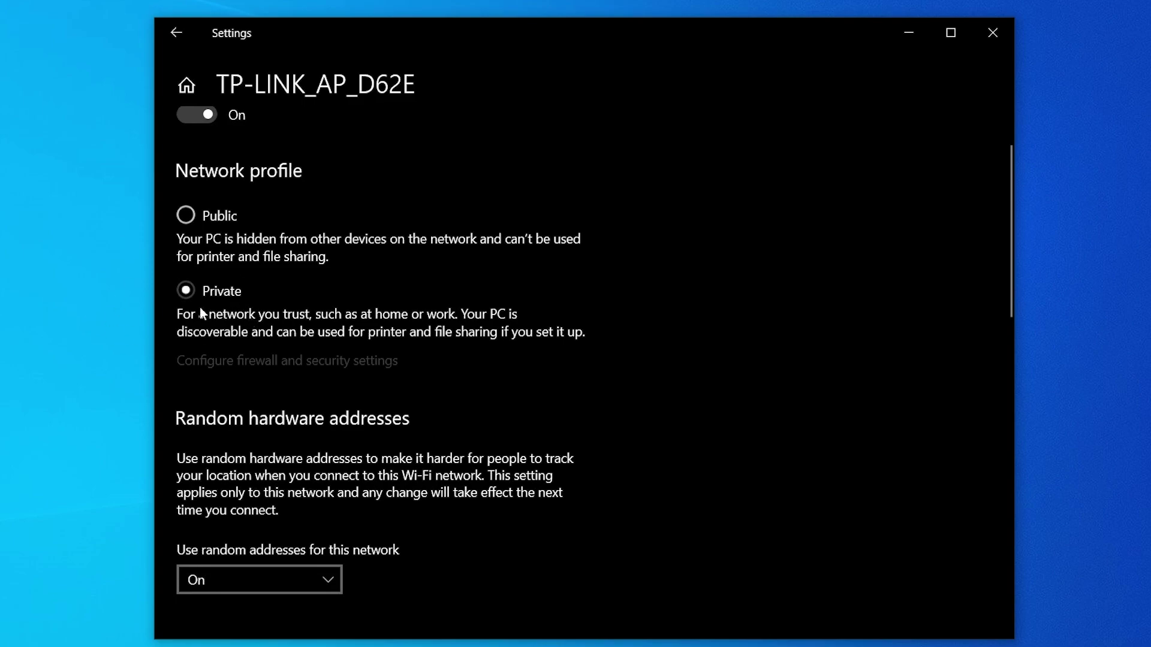
pyautogui.click(992, 34)
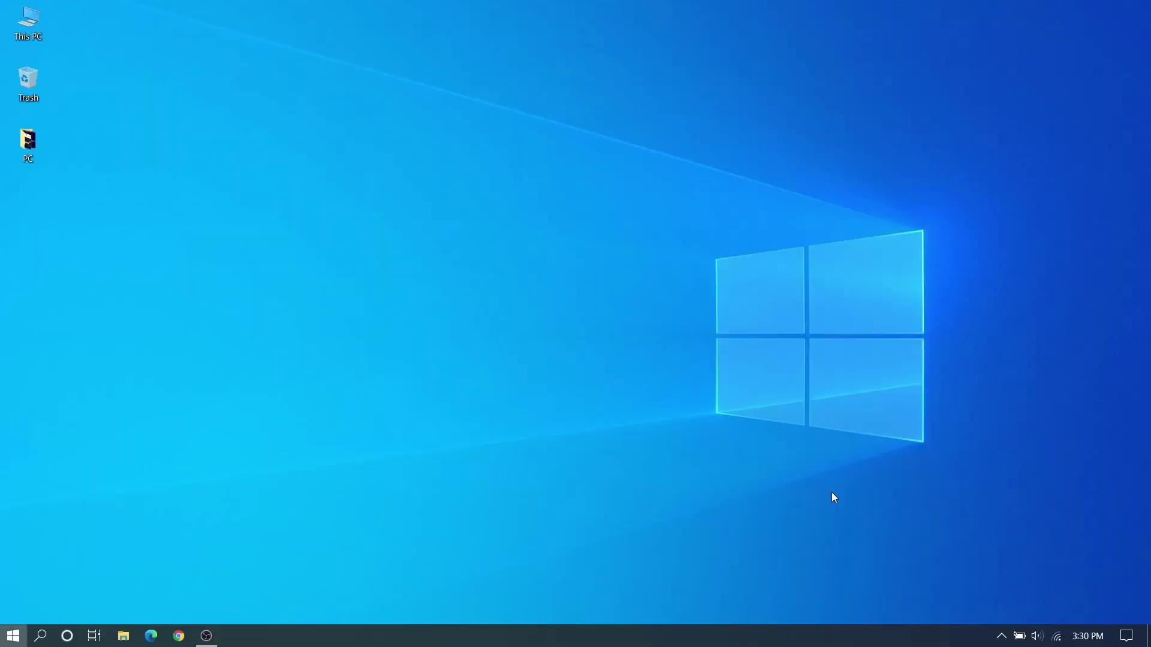
# - Open Device Manager from Windows search
pyautogui.press('super')
pyautogui.click(40, 636)
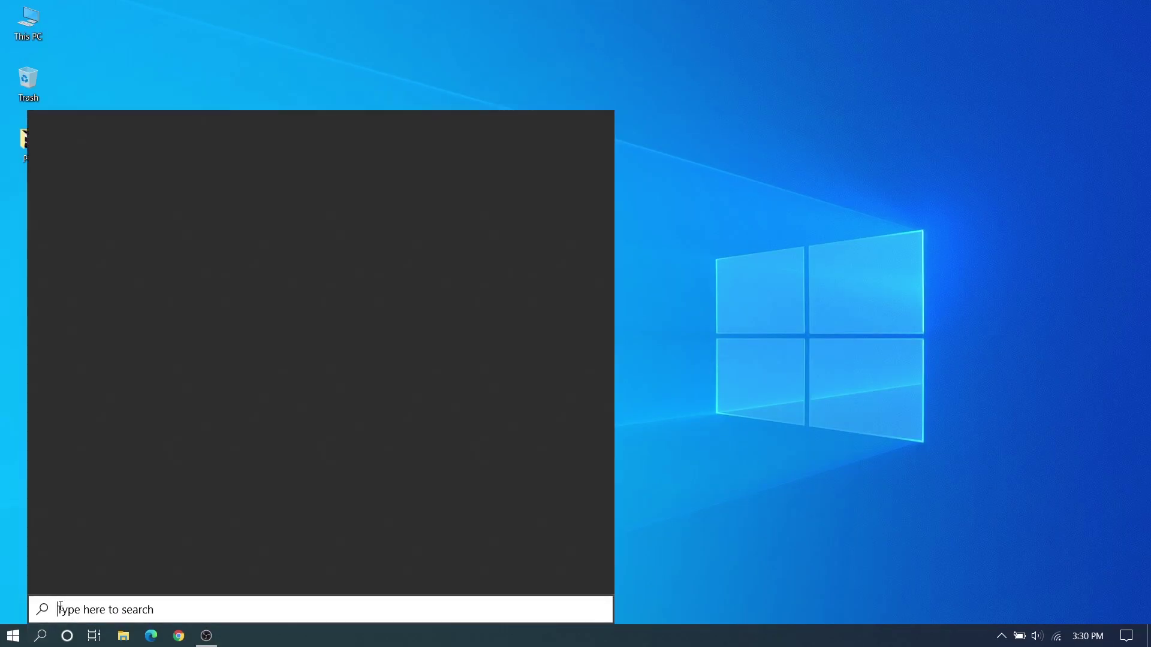
pyautogui.write('di')
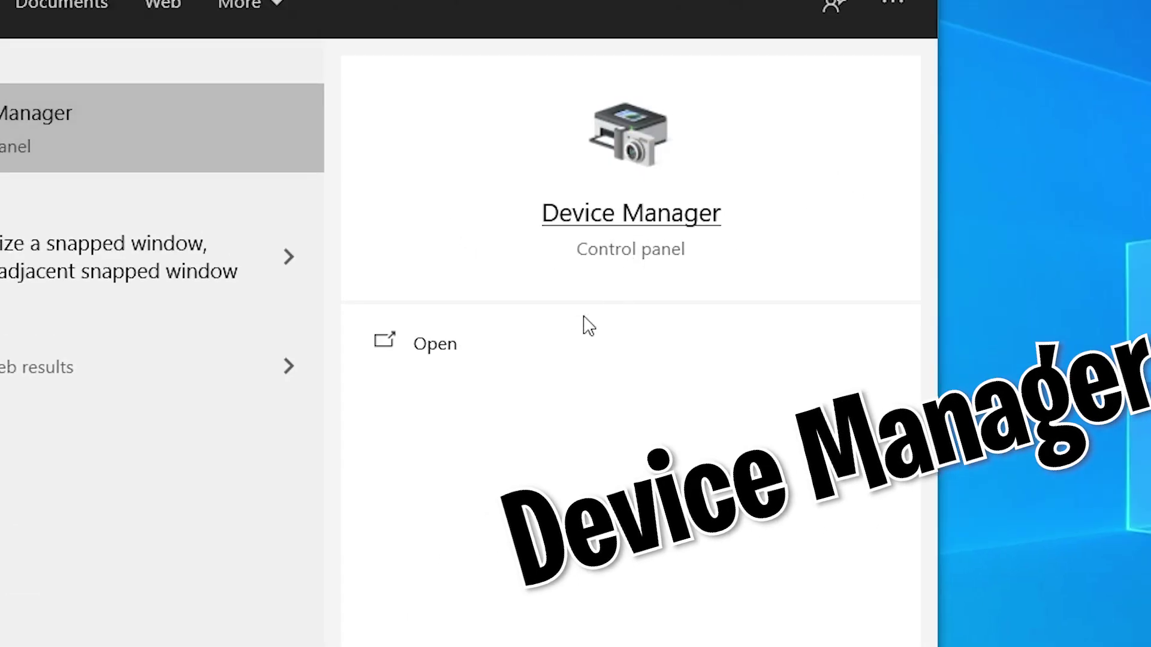
pyautogui.click(496, 342)
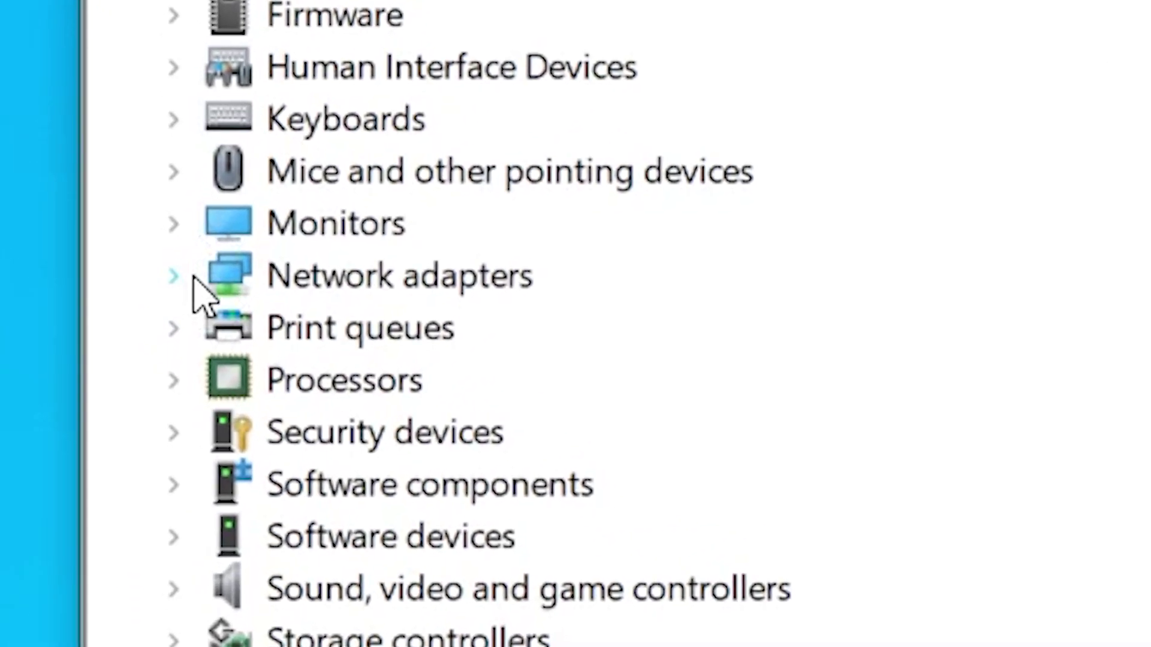
# - Uncheck 'Allow the computer to turn off this device' for the Intel Wireless-AC 9560 adapter
pyautogui.click(193, 277)
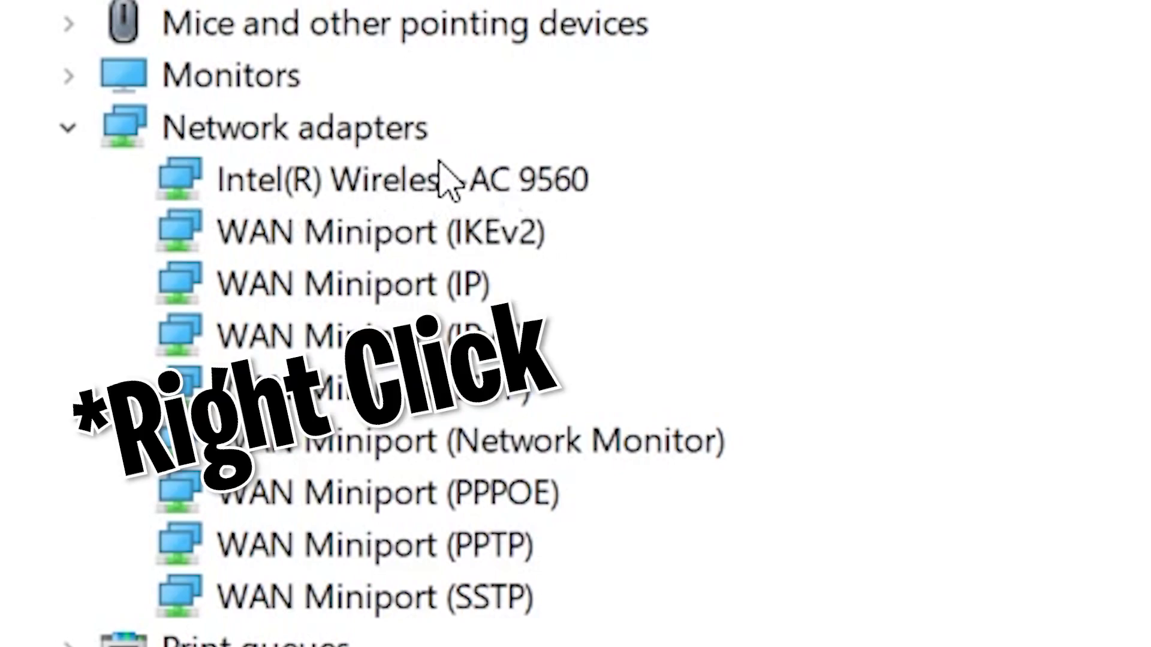
pyautogui.click(504, 193)
pyautogui.rightClick(489, 209)
pyautogui.click(496, 175)
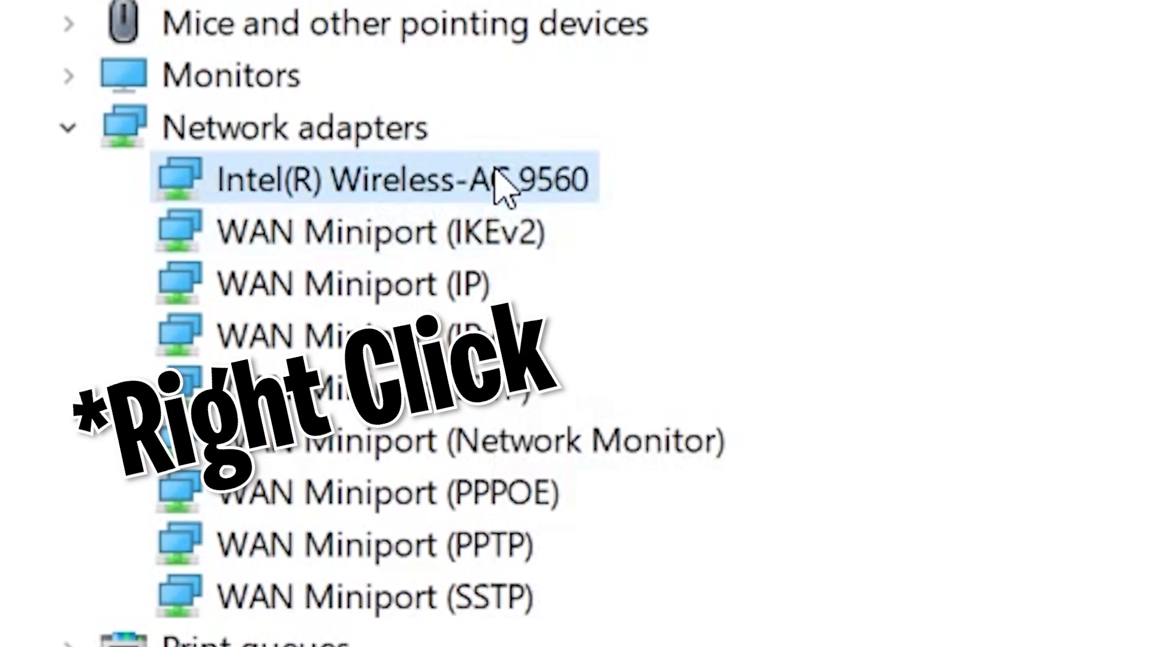
pyautogui.rightClick(502, 175)
pyautogui.click(838, 502)
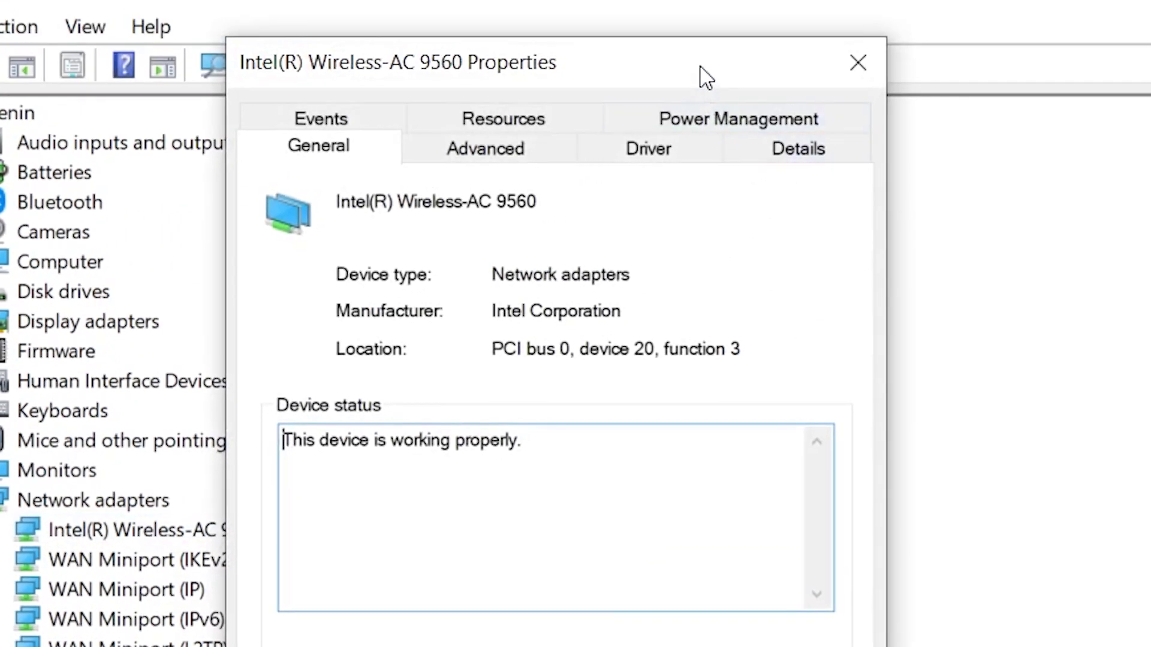
pyautogui.moveTo(701, 75); pyautogui.dragTo(765, 57)
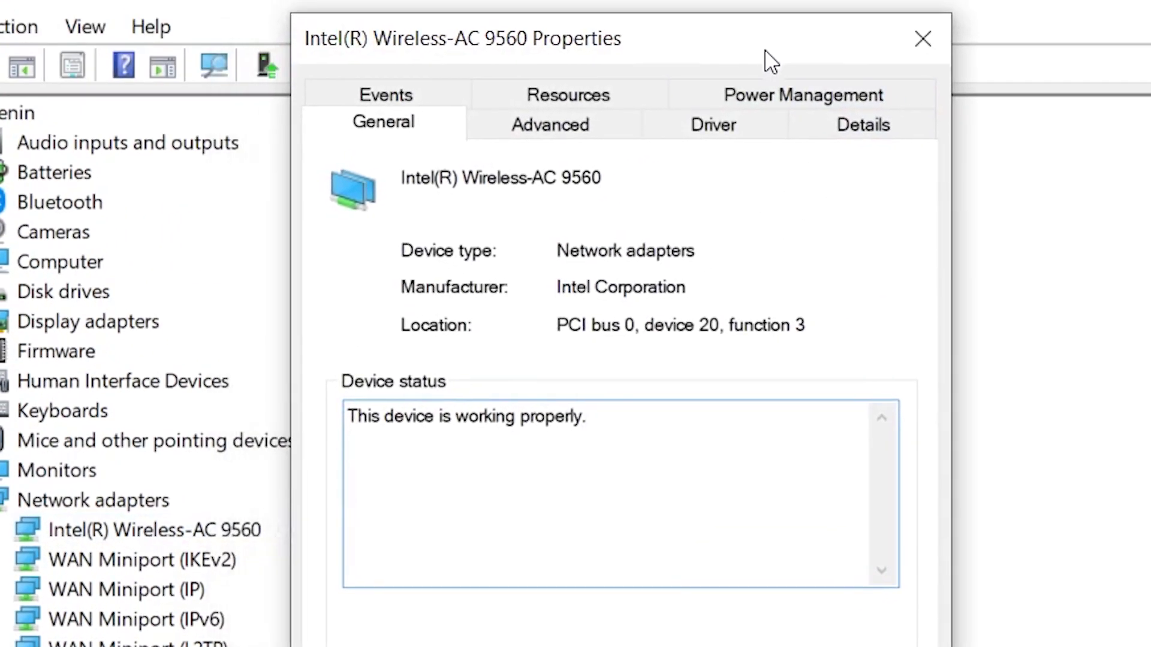
pyautogui.click(826, 109)
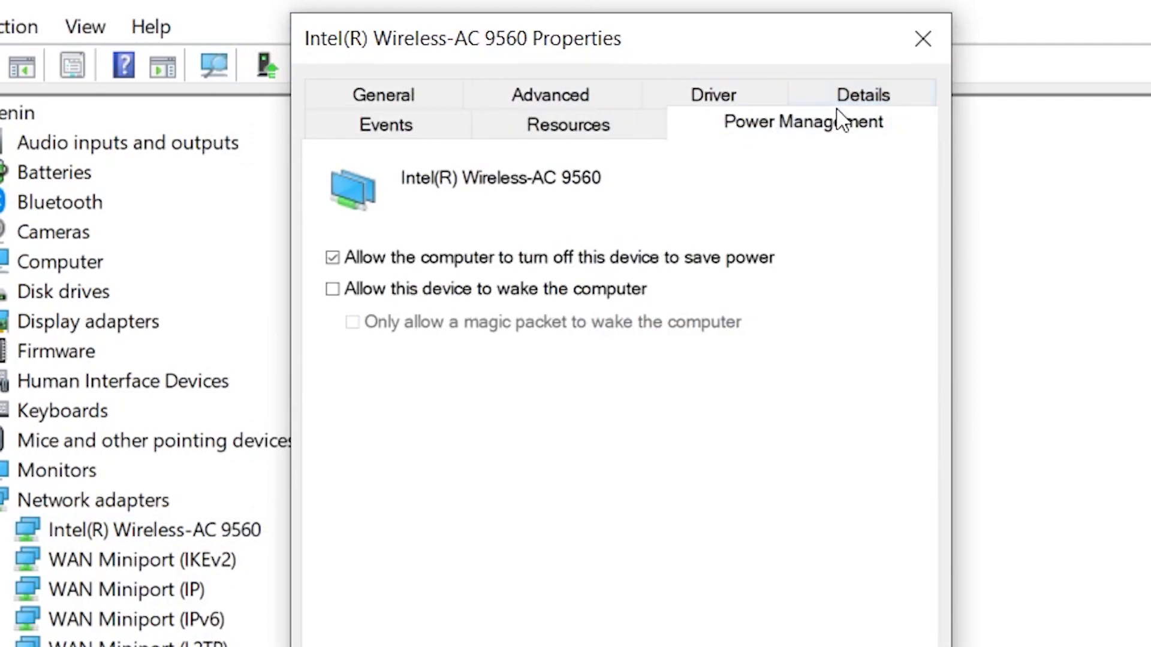
pyautogui.click(334, 258)
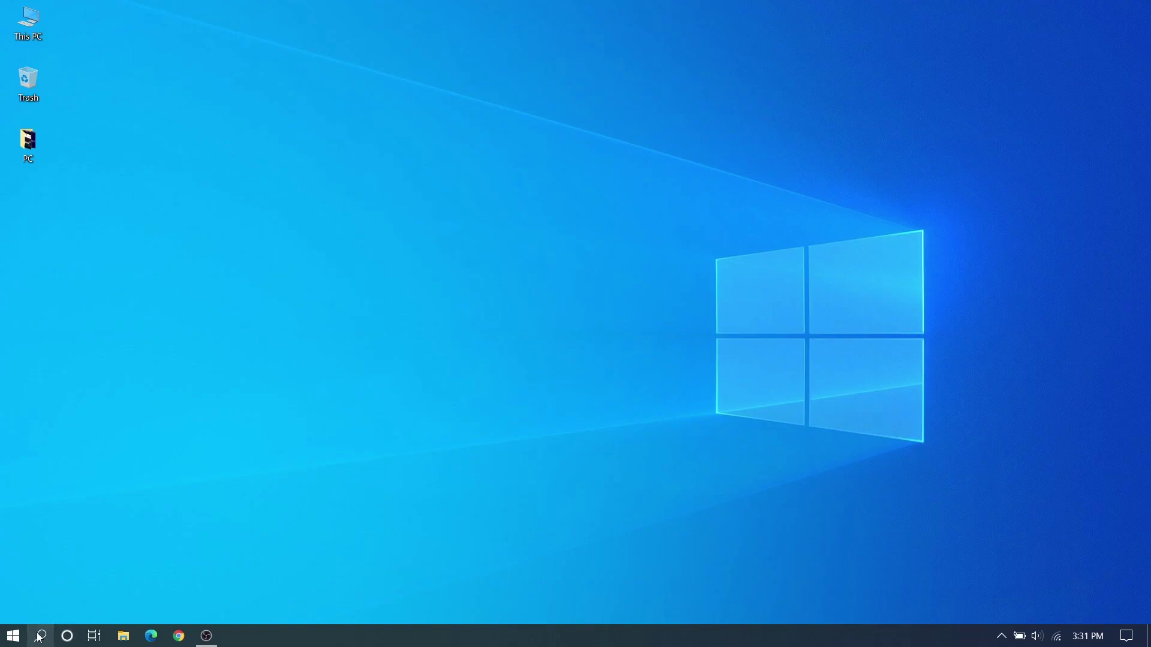
# - Open Power Options in Control Panel and show the Balanced plan's display and sleep settings
pyautogui.click(40, 636)
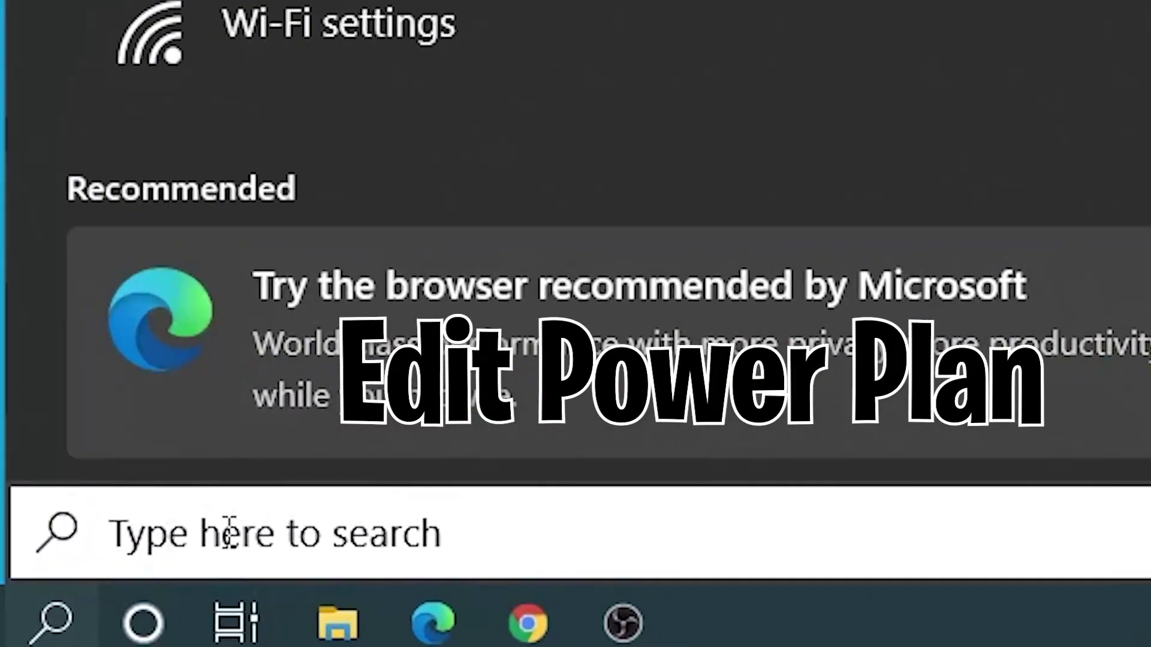
pyautogui.write('edit po')
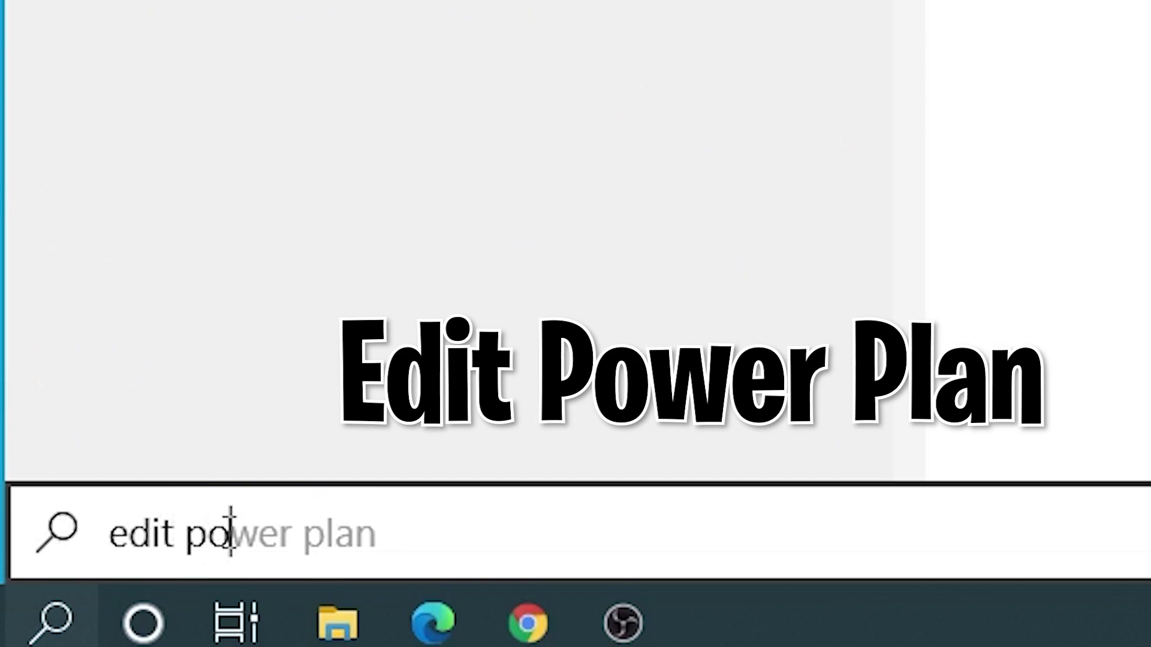
pyautogui.write('wer')
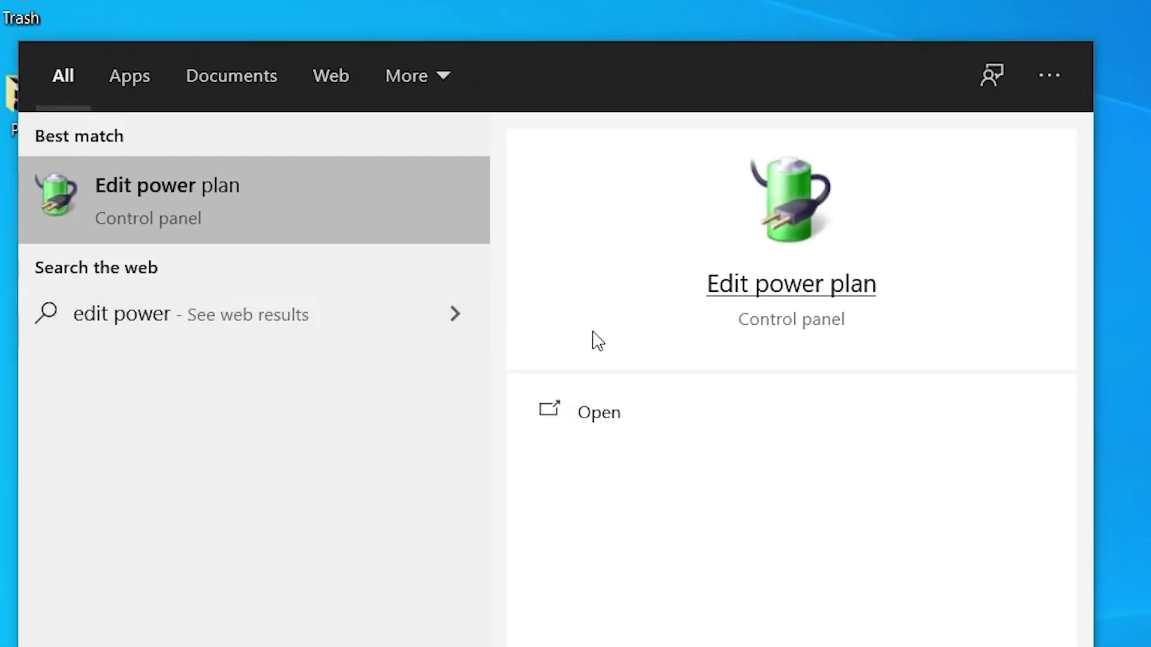
pyautogui.click(789, 281)
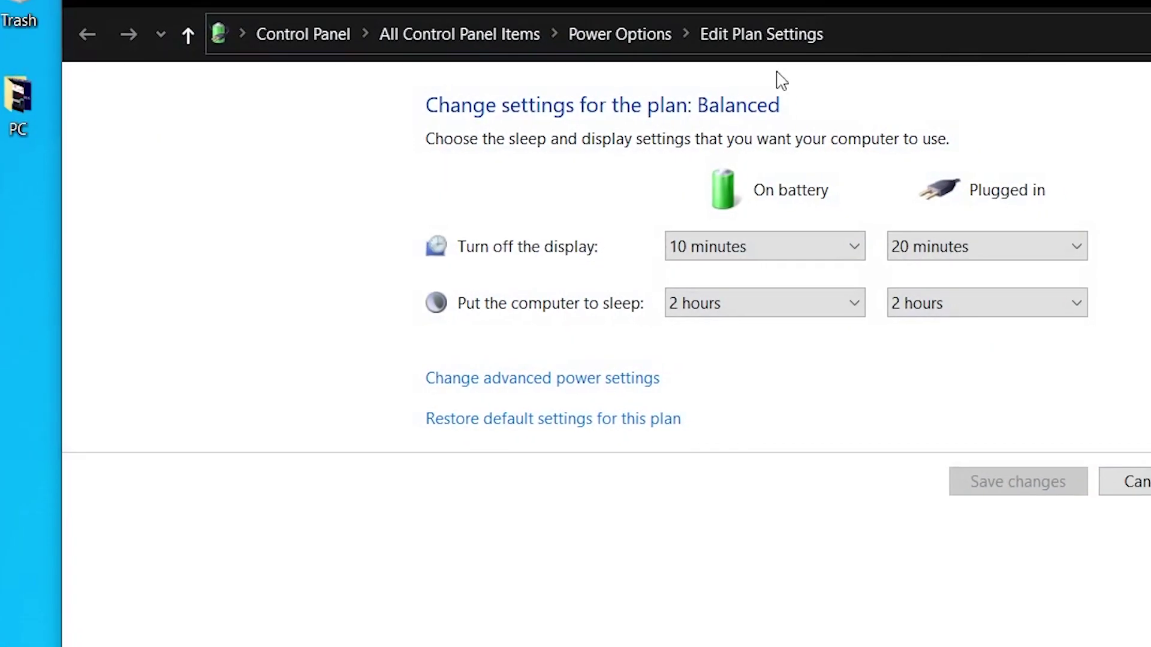
pyautogui.click(243, 46)
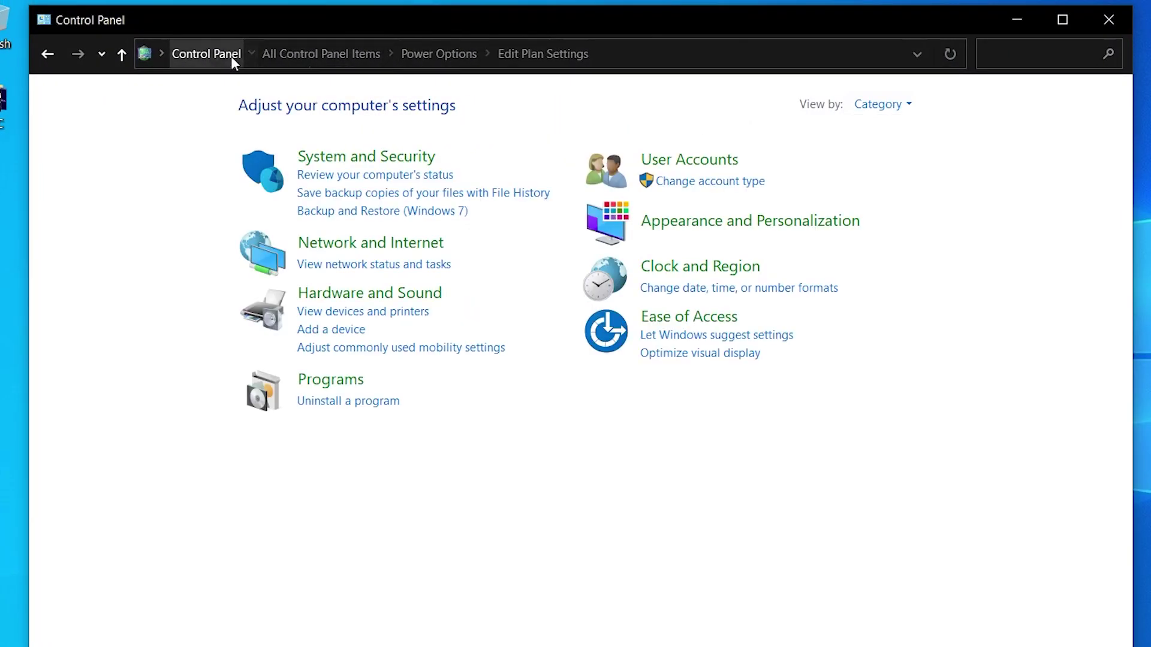
pyautogui.click(1131, 60)
pyautogui.write('po')
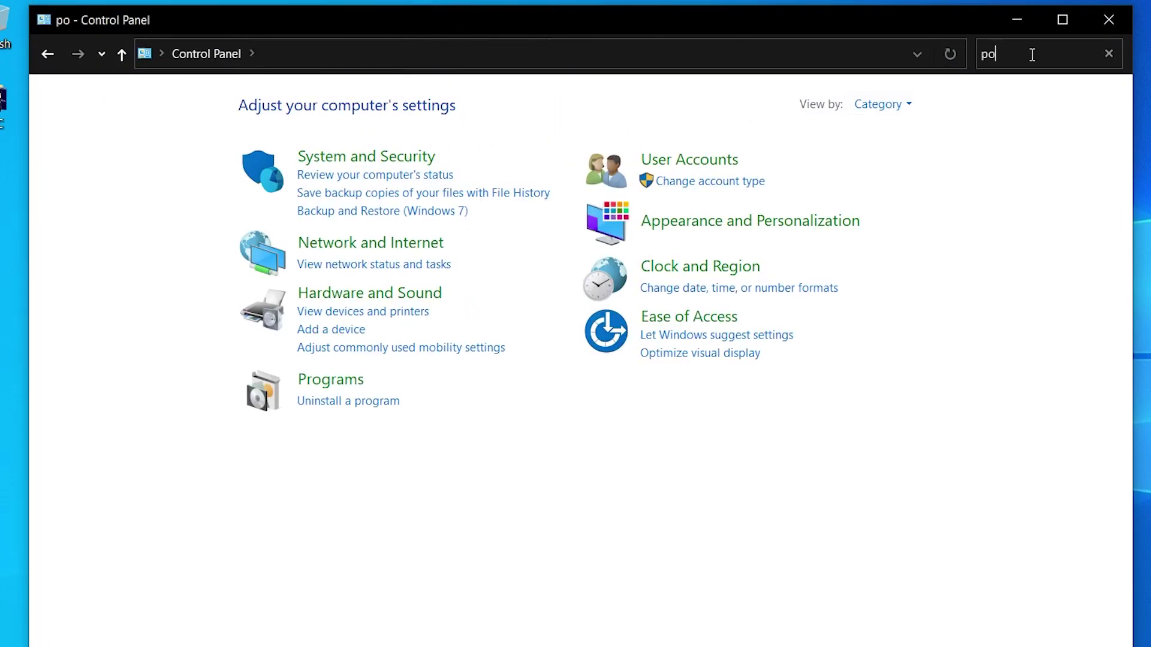
pyautogui.write('wer option')
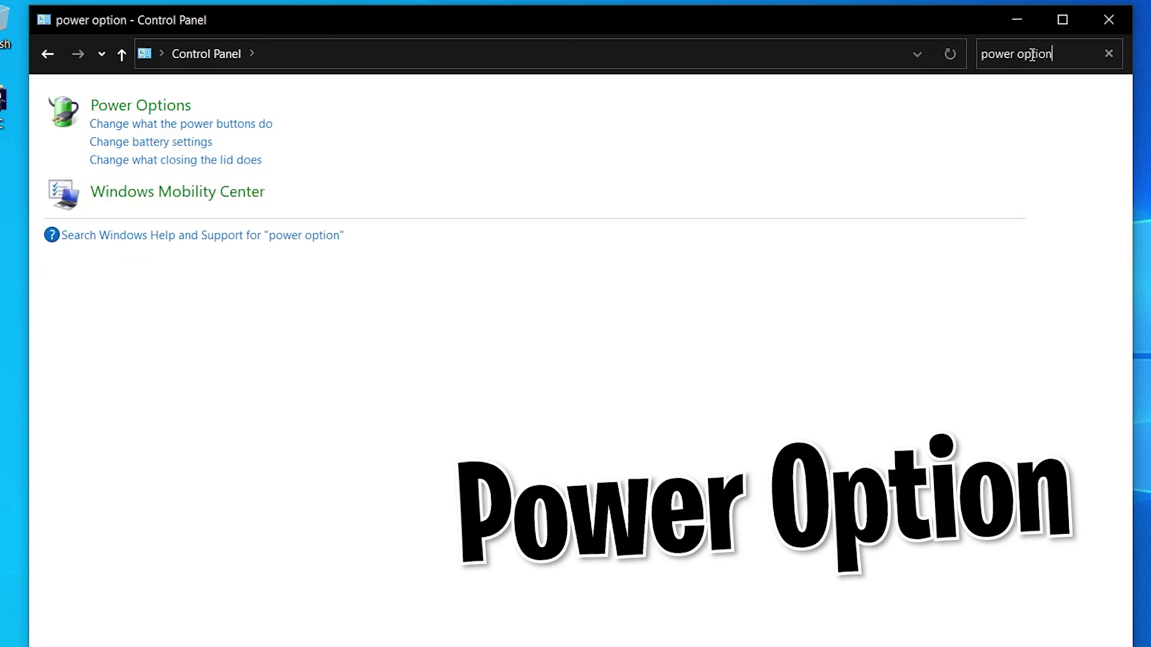
pyautogui.click(140, 105)
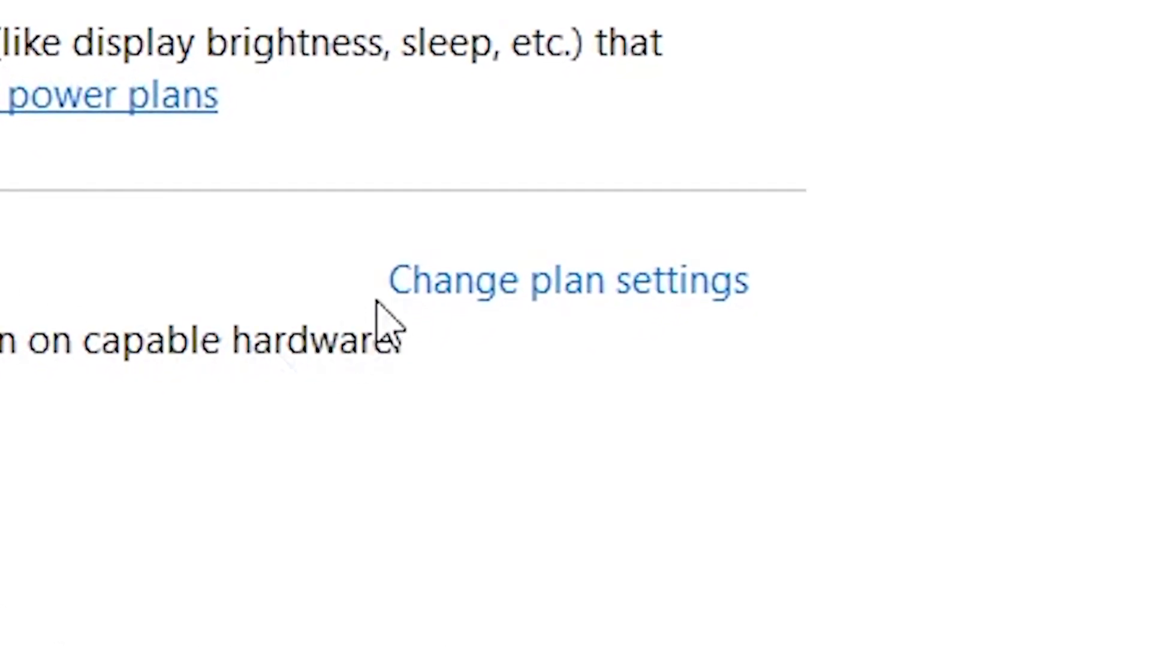
pyautogui.click(527, 275)
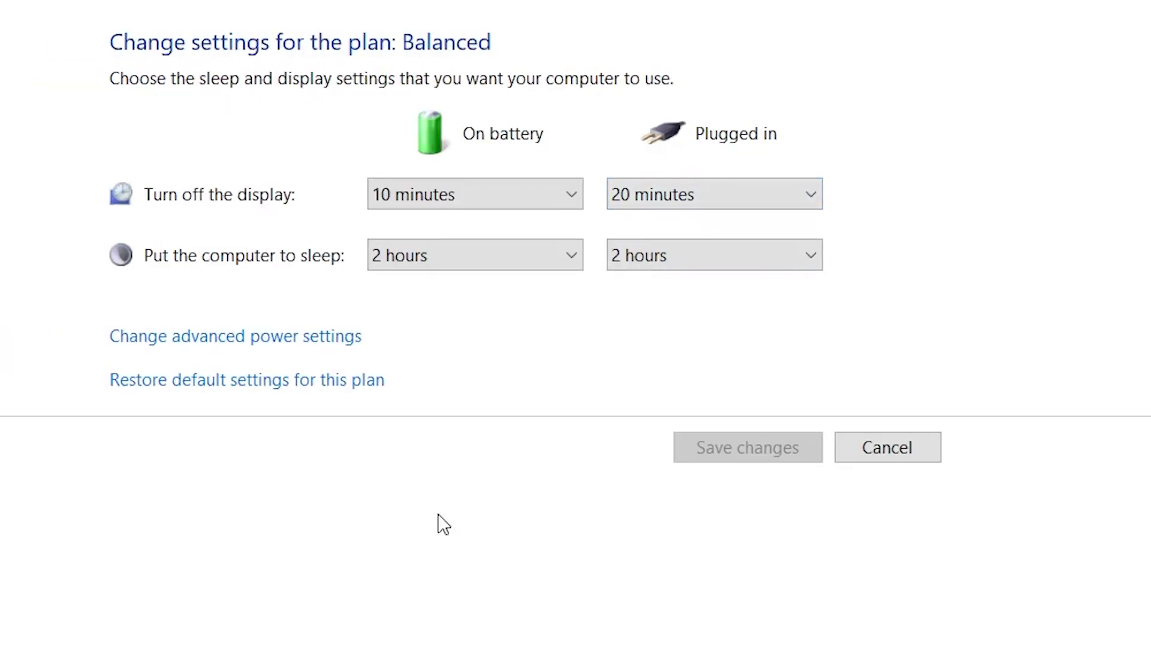
# - Set Wireless Adapter Power Saving Mode on battery to Maximum Performance, then search for cmd
pyautogui.click(262, 343)
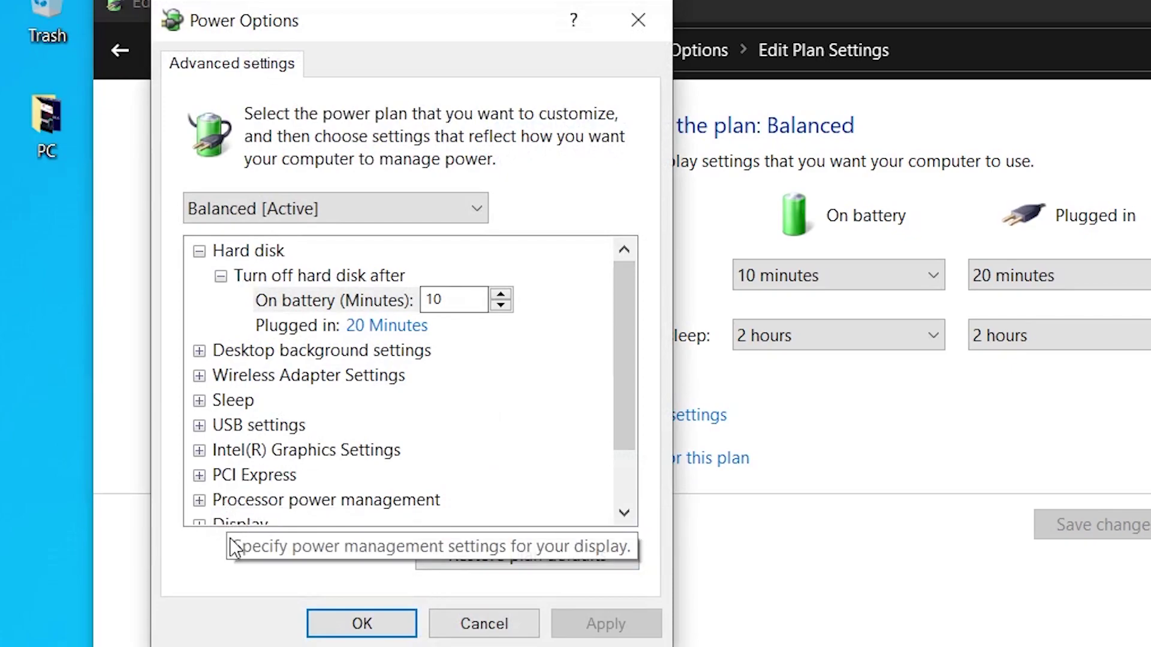
pyautogui.scroll(-1, 264, 462)
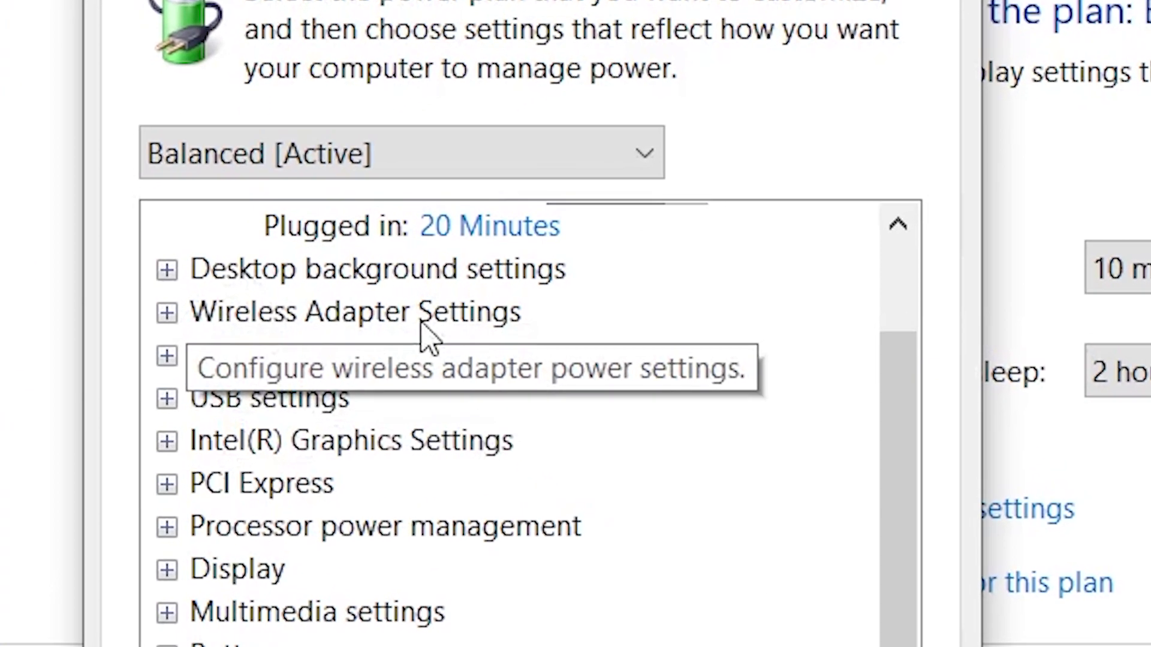
pyautogui.click(167, 313)
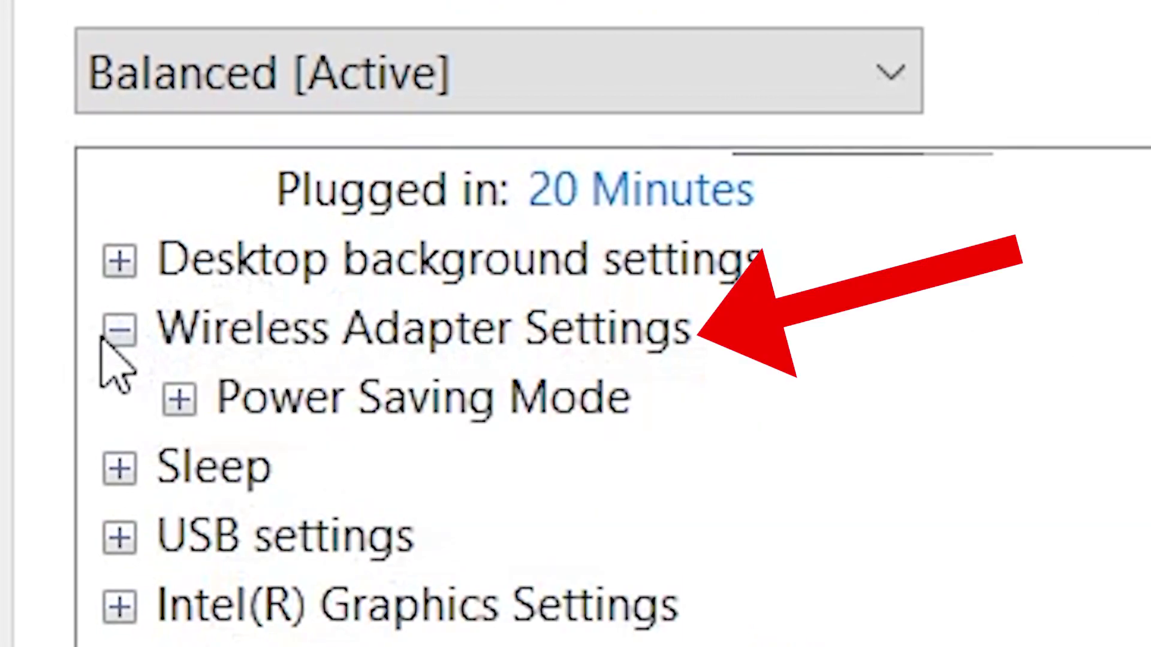
pyautogui.click(191, 411)
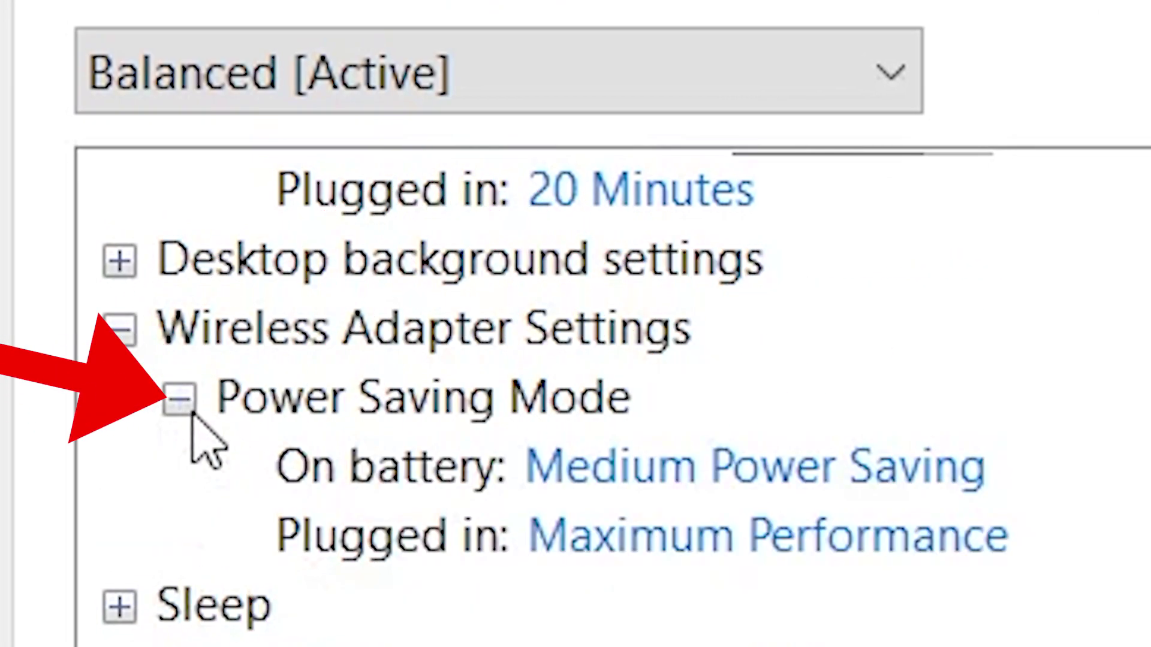
pyautogui.click(752, 501)
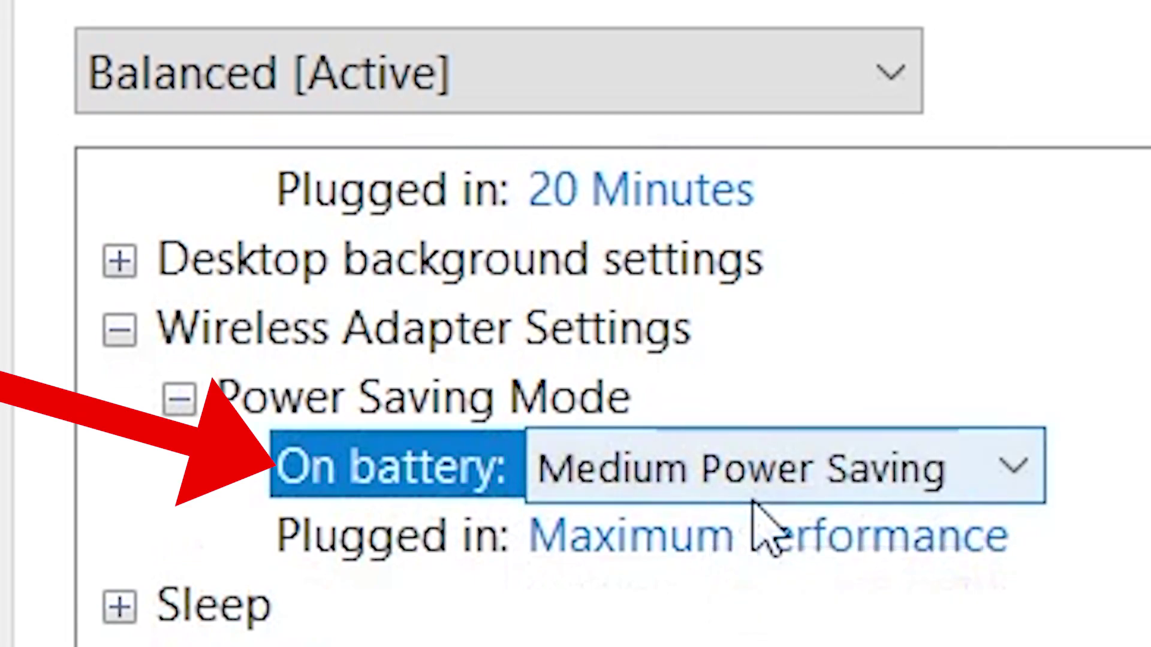
pyautogui.click(945, 475)
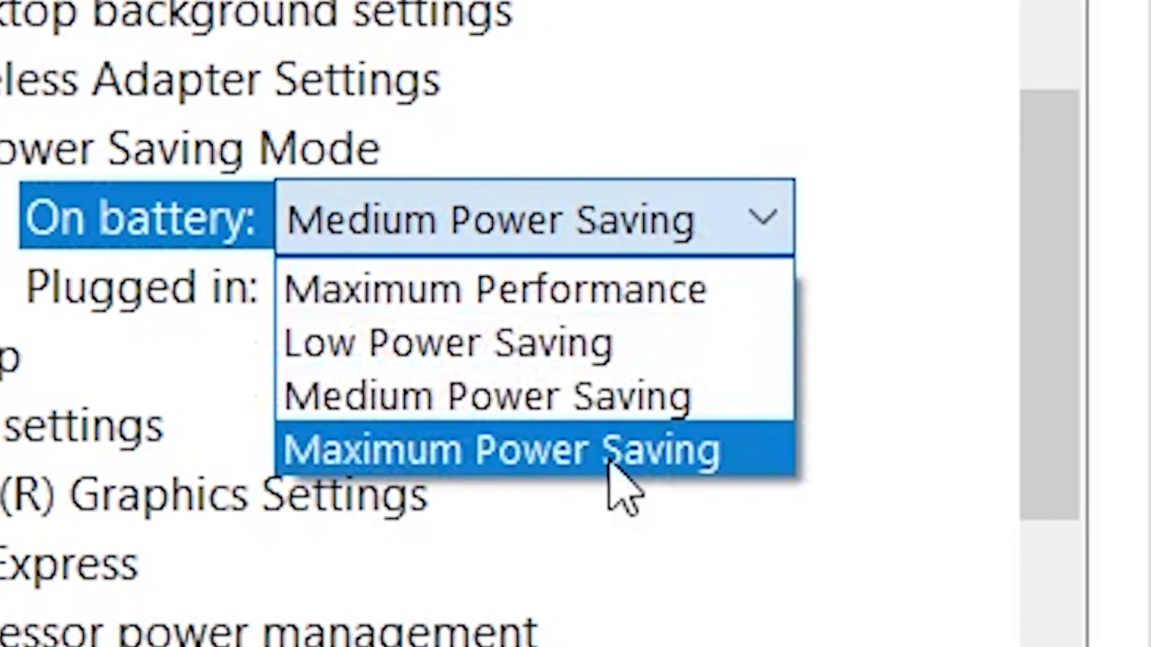
pyautogui.click(617, 296)
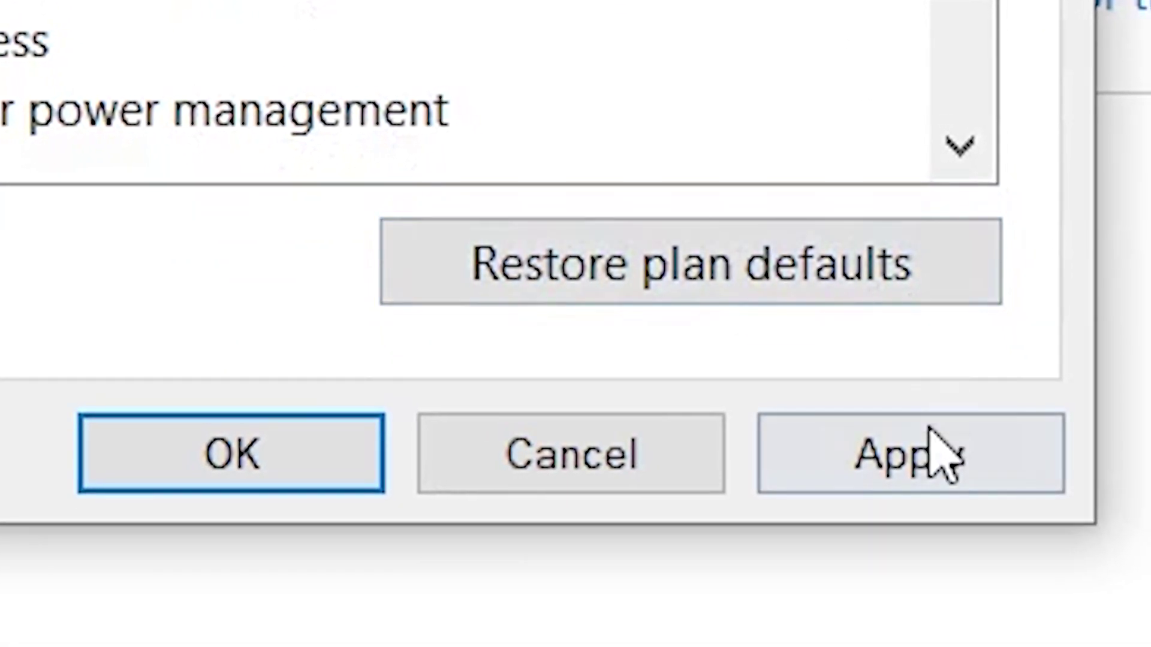
pyautogui.click(949, 541)
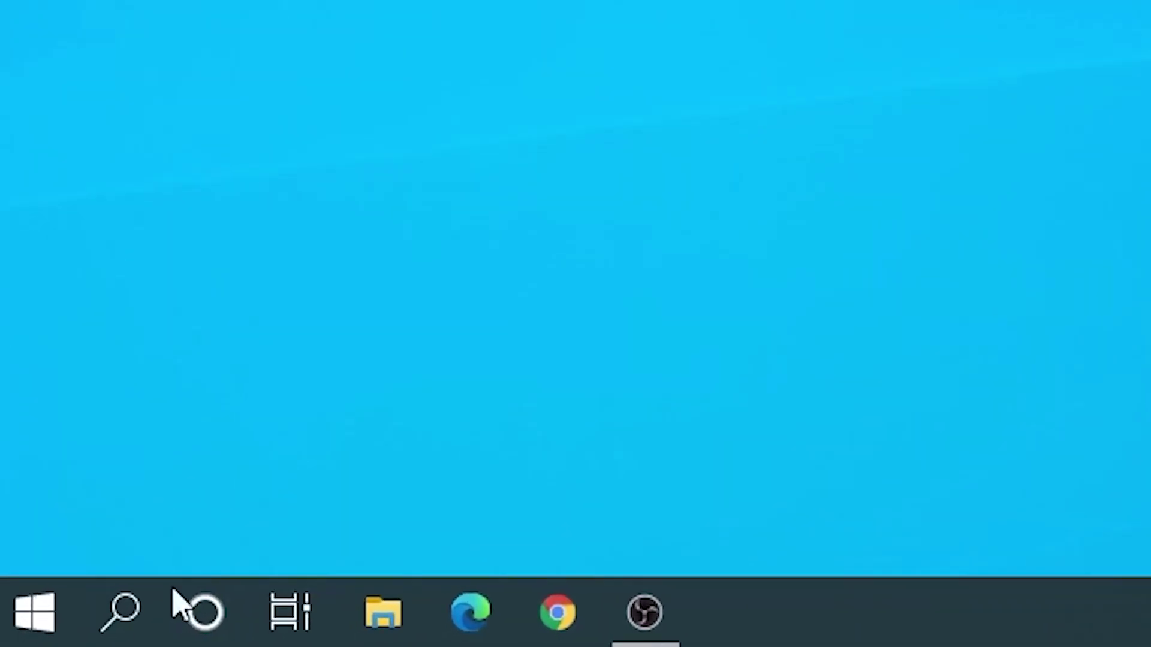
pyautogui.click(119, 613)
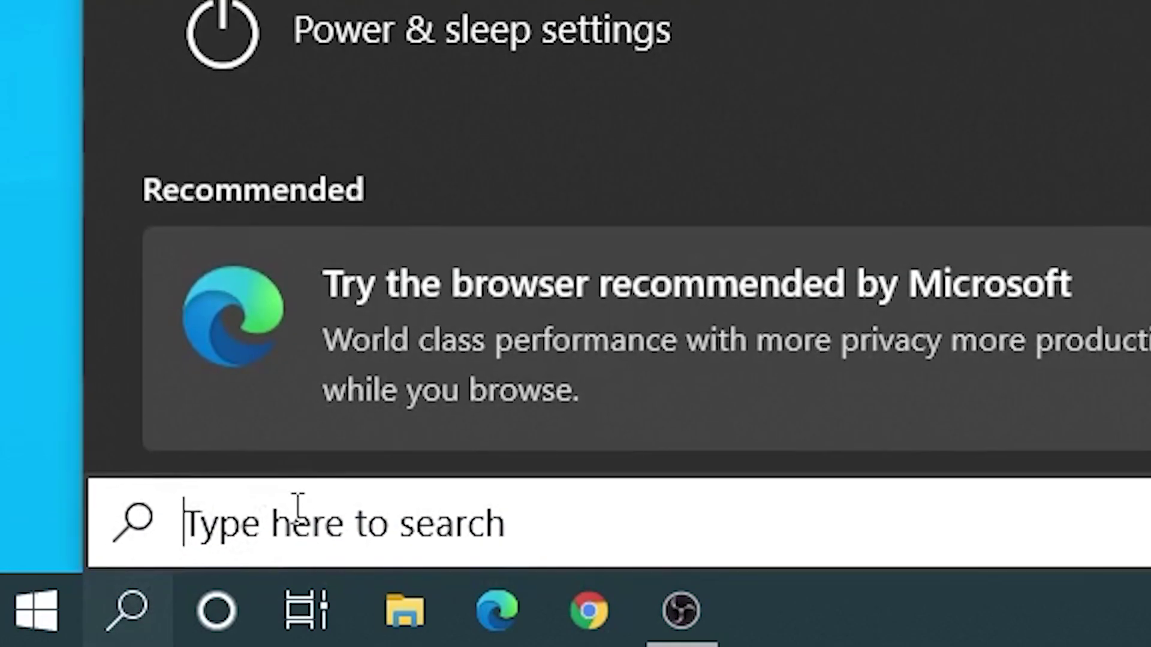
pyautogui.write('cmd')
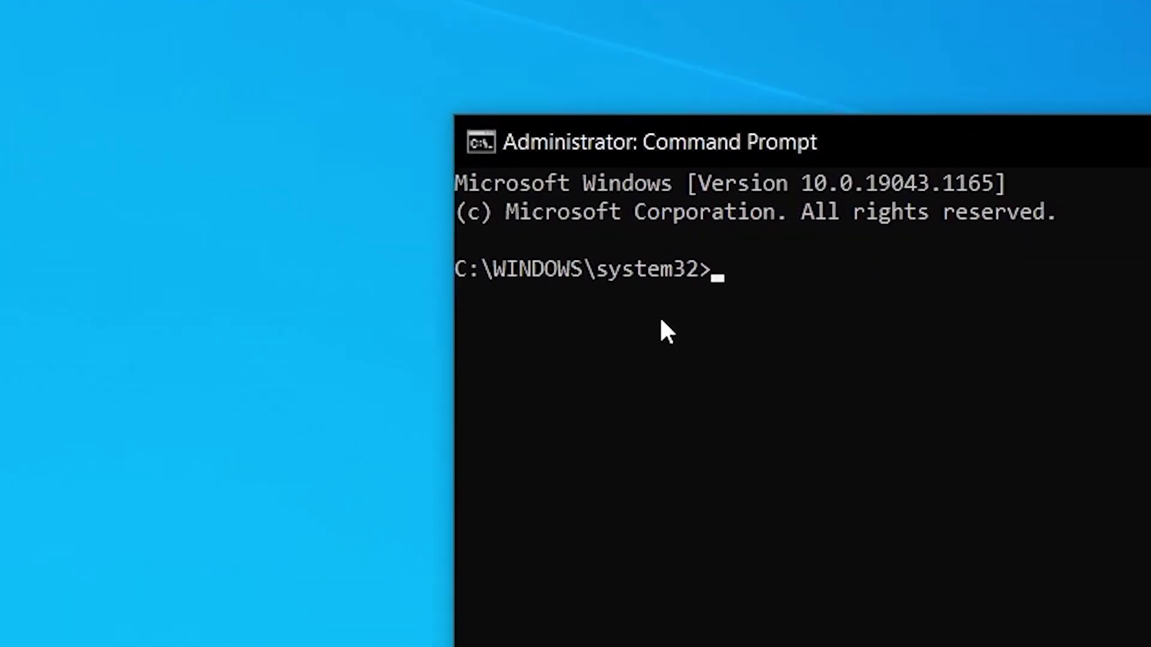
# - Run 'netsh winsock reset' and 'netsh int ip reset resetlog.txt', then close Command Prompt
pyautogui.write('nets')
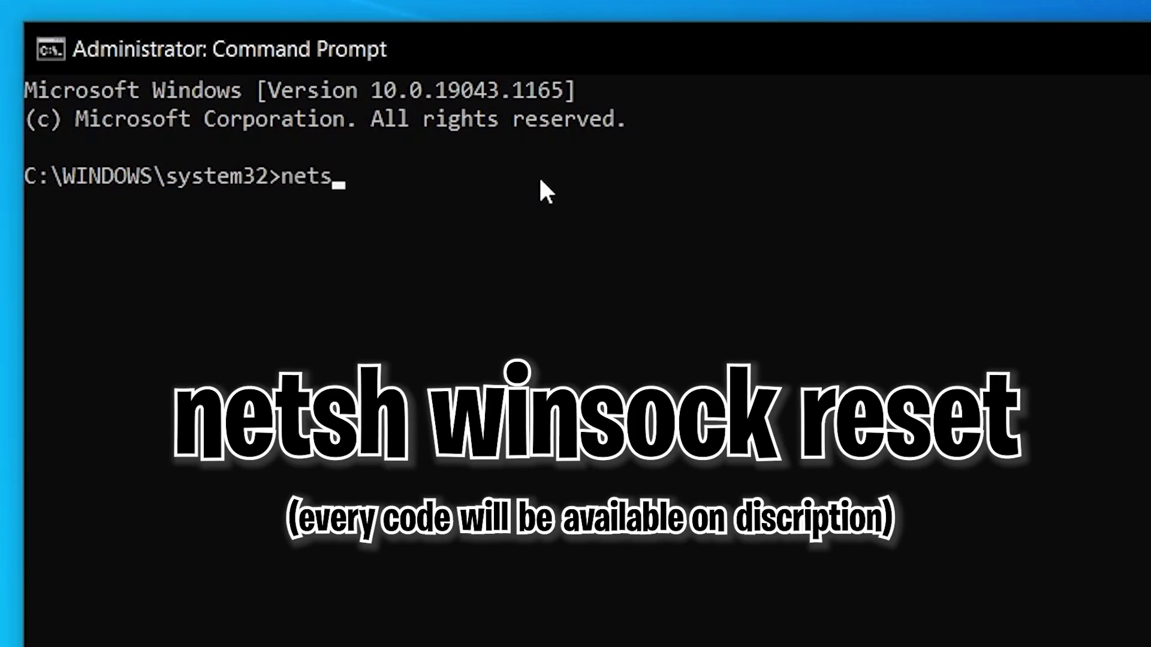
pyautogui.write('h winsock ')
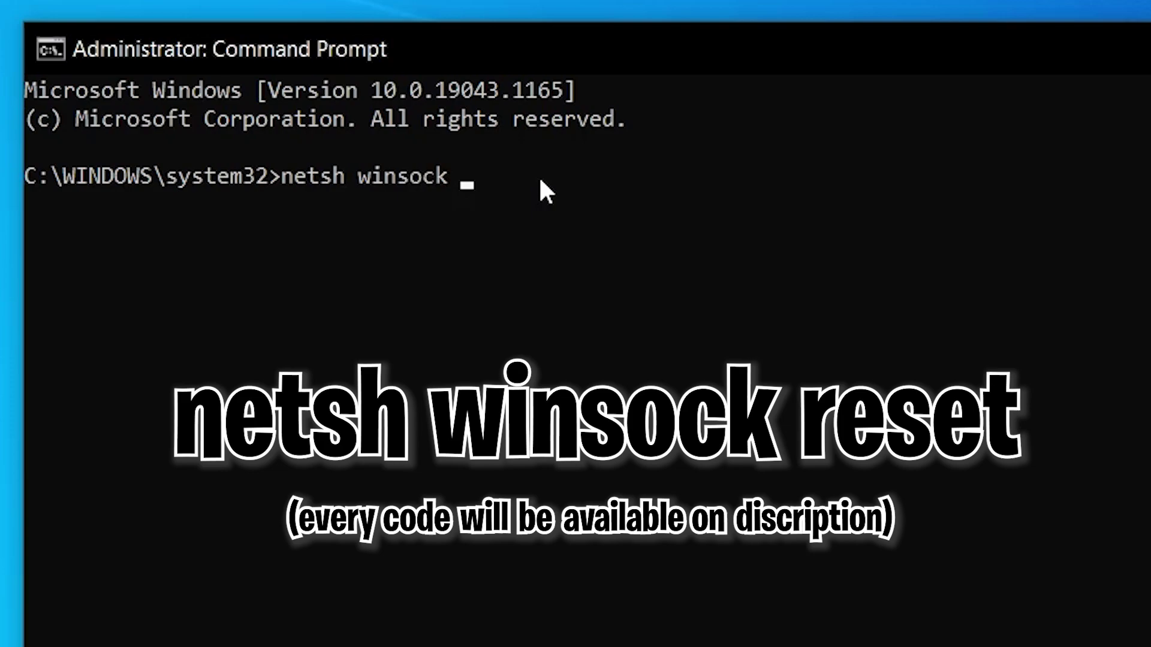
pyautogui.write('reset')
pyautogui.press('Return')
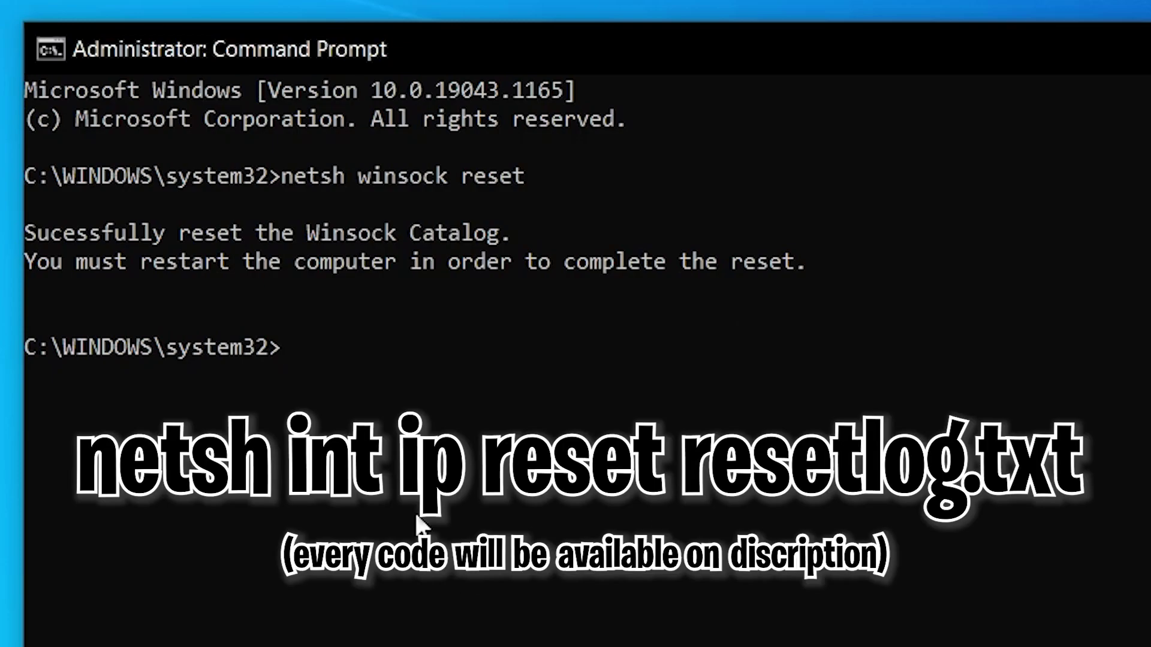
pyautogui.write('netsh int ip reset')
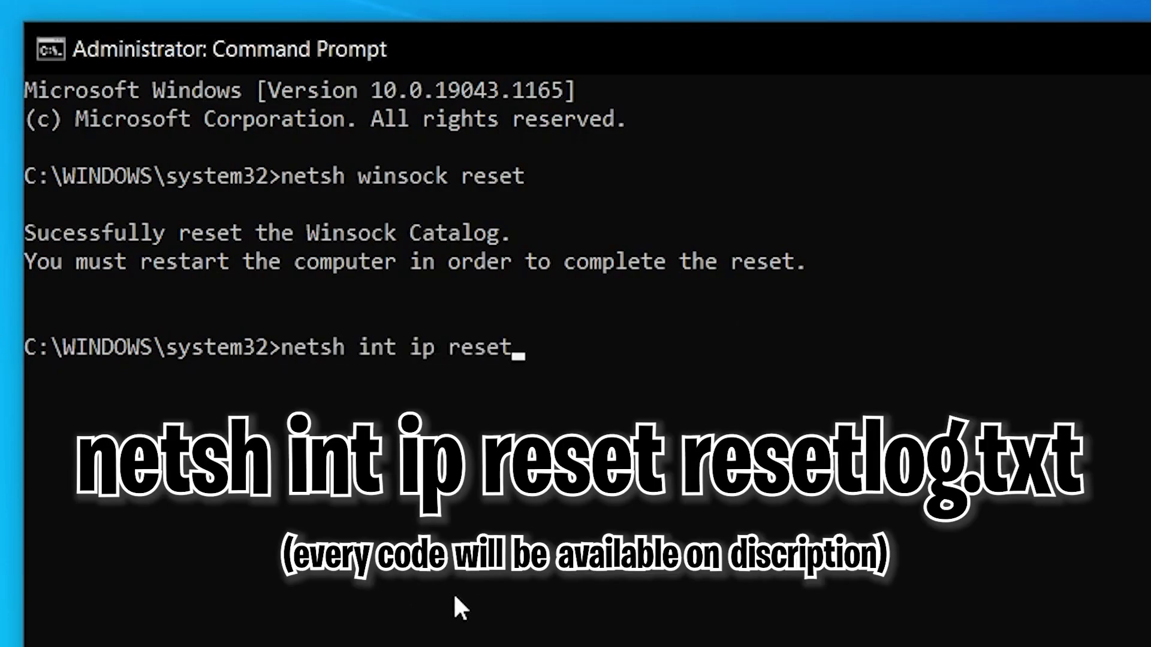
pyautogui.write(' resetlog.txt')
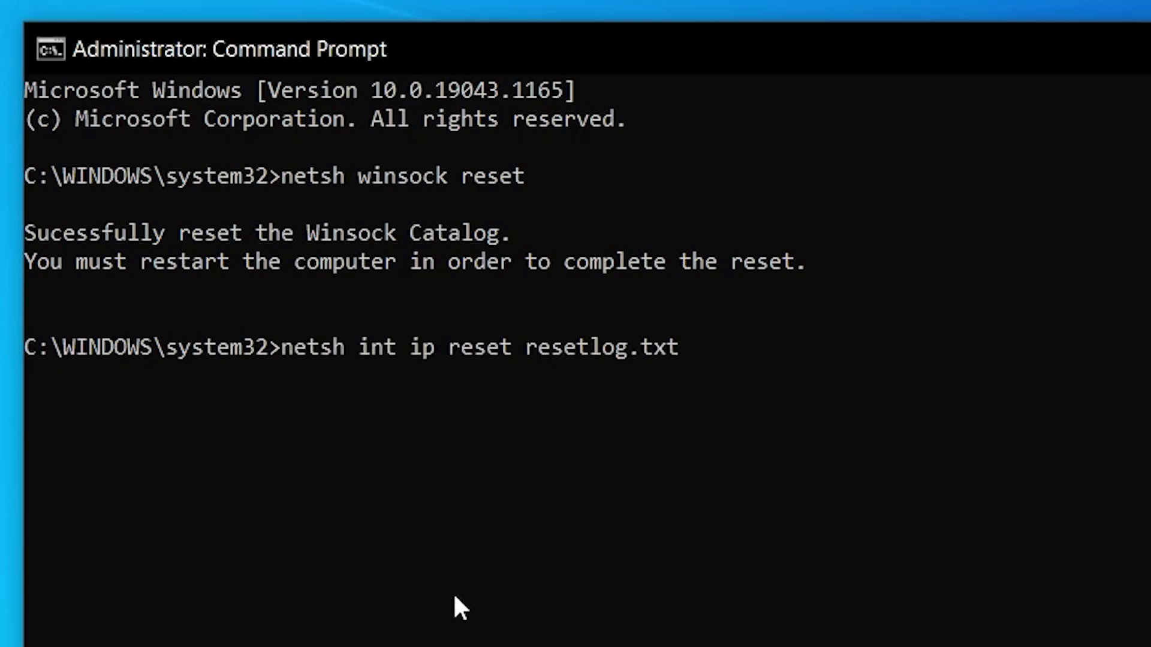
pyautogui.press('Return')
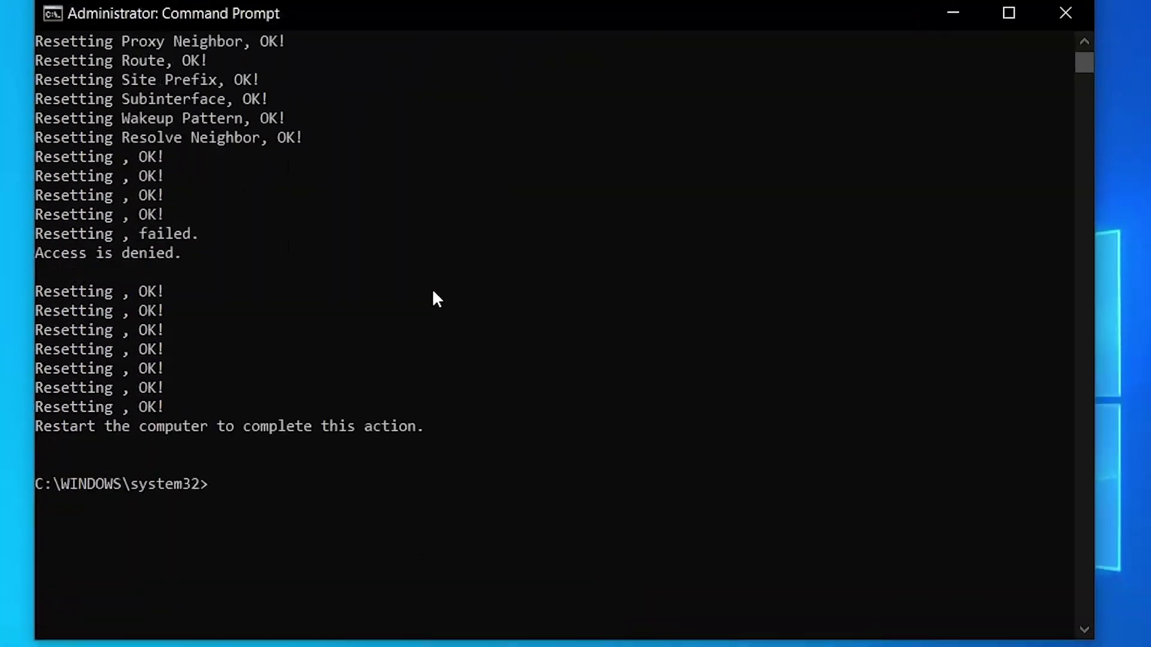
pyautogui.scroll(-6, 287, 289)
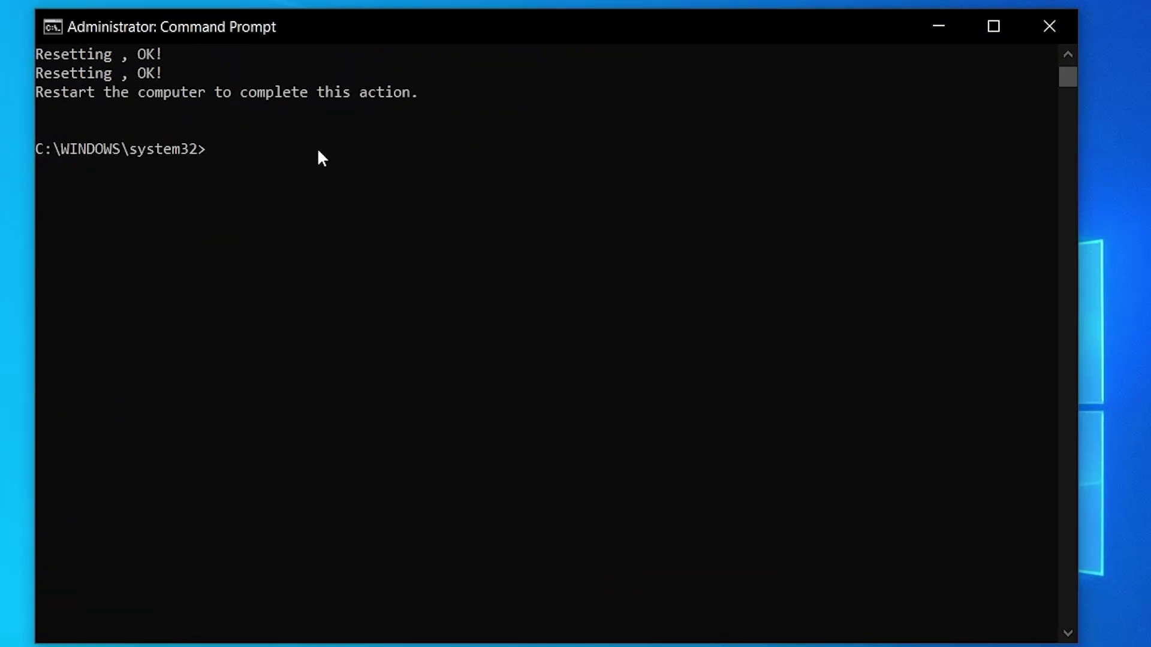
pyautogui.click(1050, 26)
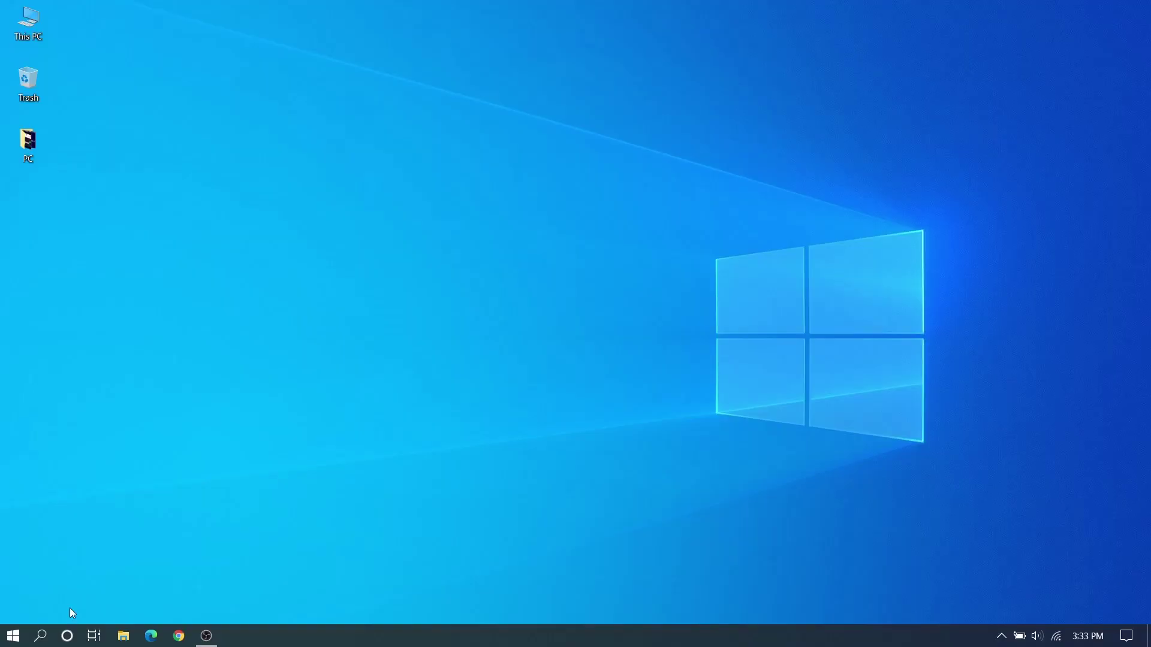
# - Open Network Connections through network settings and the Network and Sharing Center
pyautogui.click(40, 635)
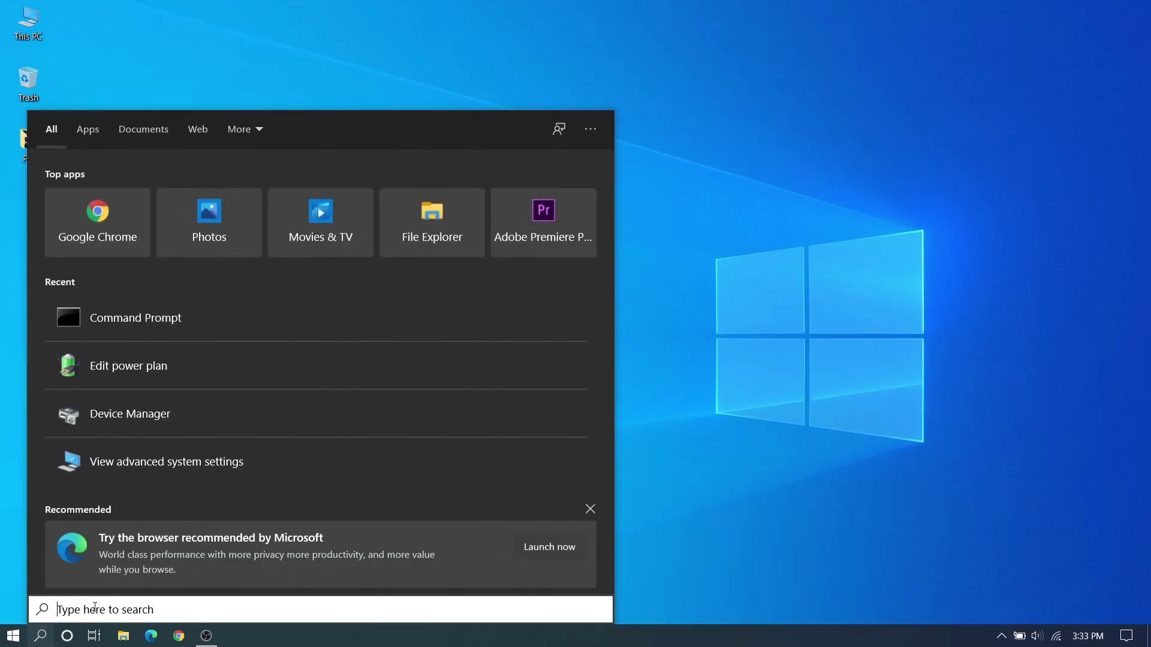
pyautogui.write('network')
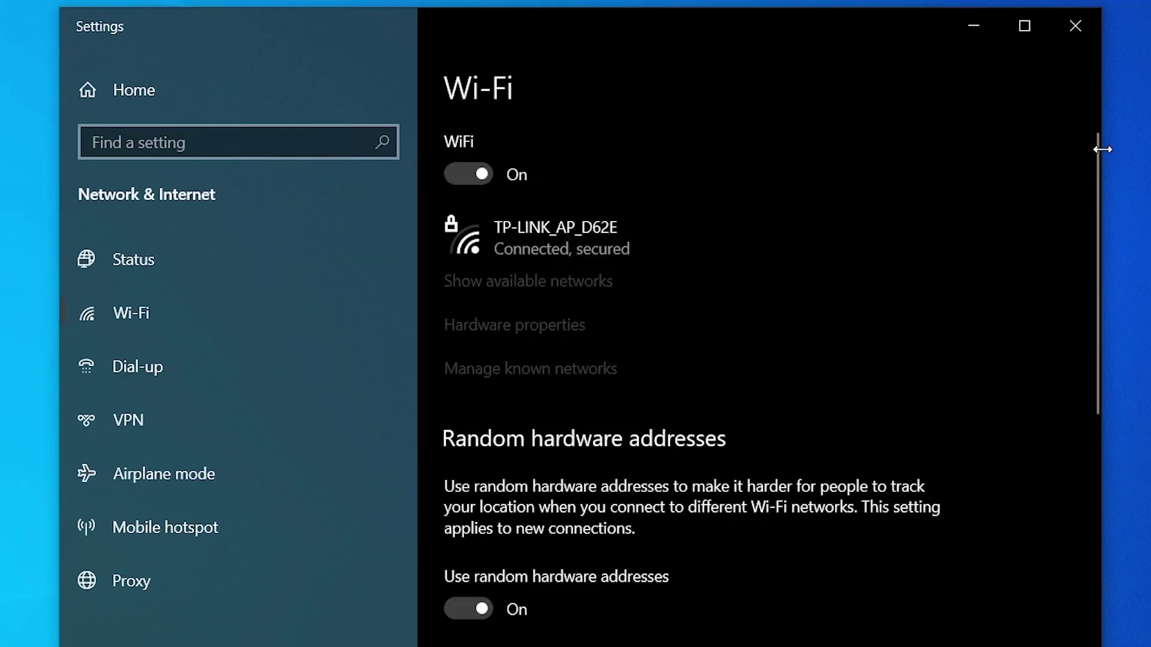
pyautogui.click(1041, 12)
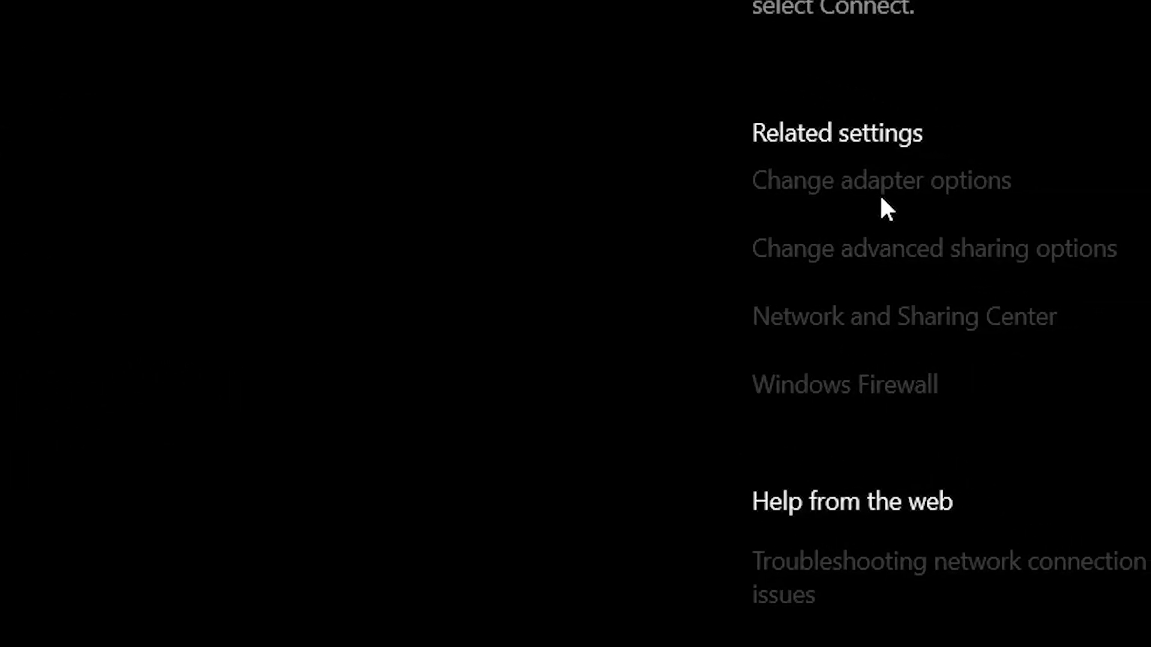
pyautogui.click(697, 175)
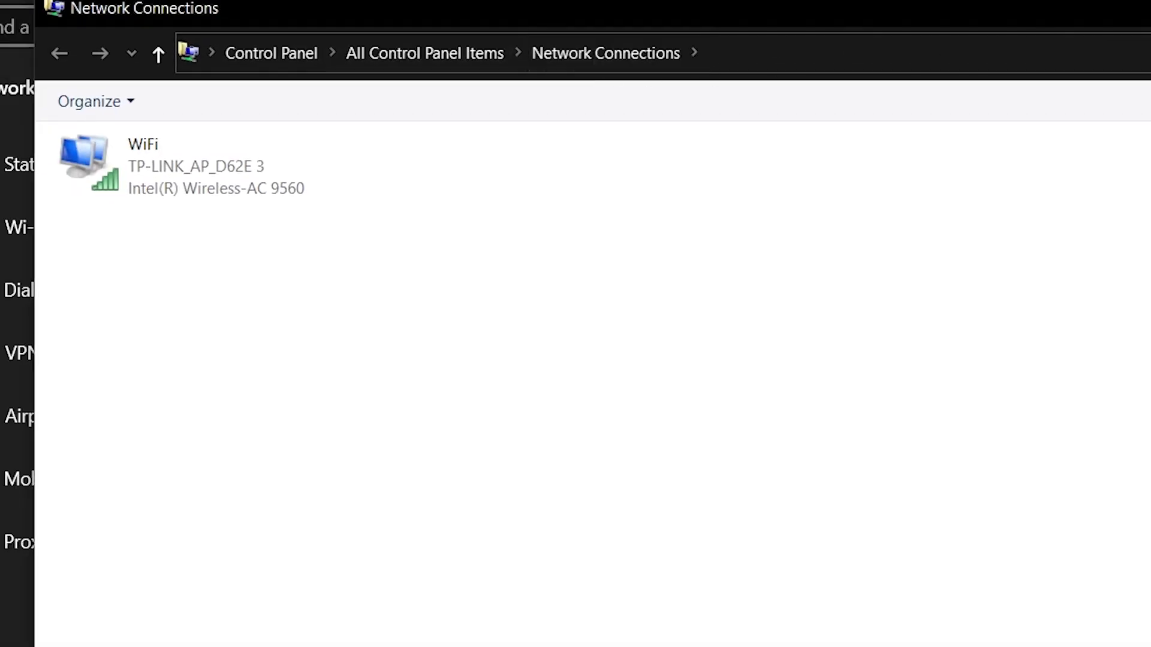
pyautogui.click(280, 52)
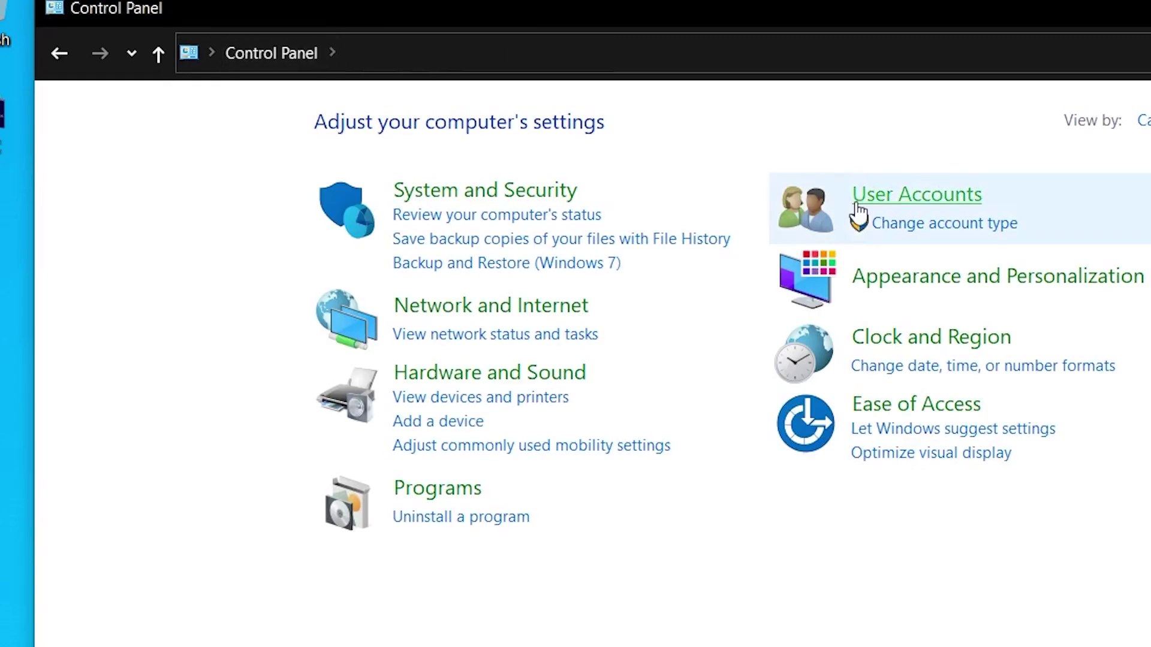
pyautogui.click(493, 311)
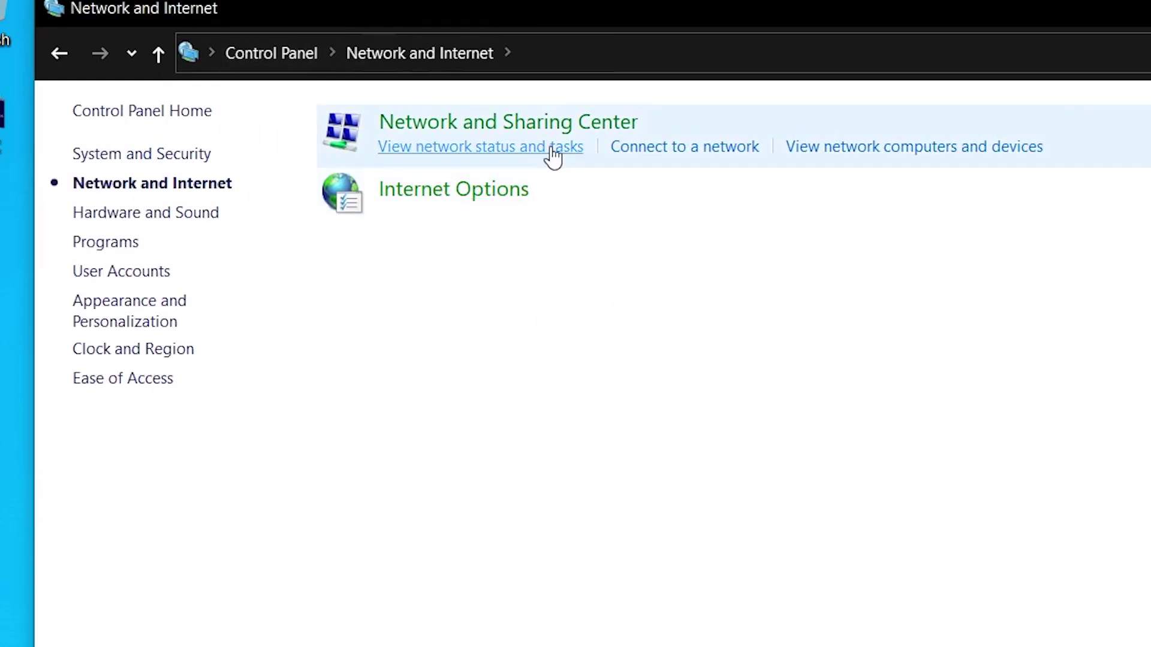
pyautogui.click(585, 136)
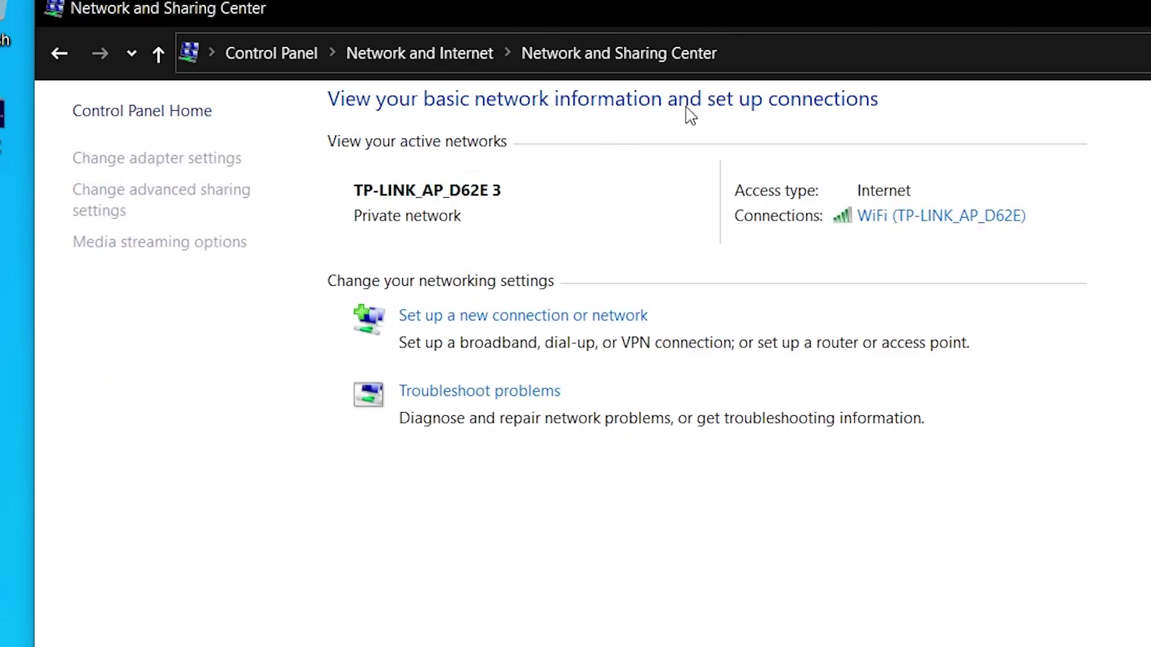
pyautogui.click(198, 160)
# - Open the WiFi adapter's Internet Protocol Version 4 (TCP/IPv4) properties
pyautogui.moveTo(1135, 31); pyautogui.dragTo(1150, 69)
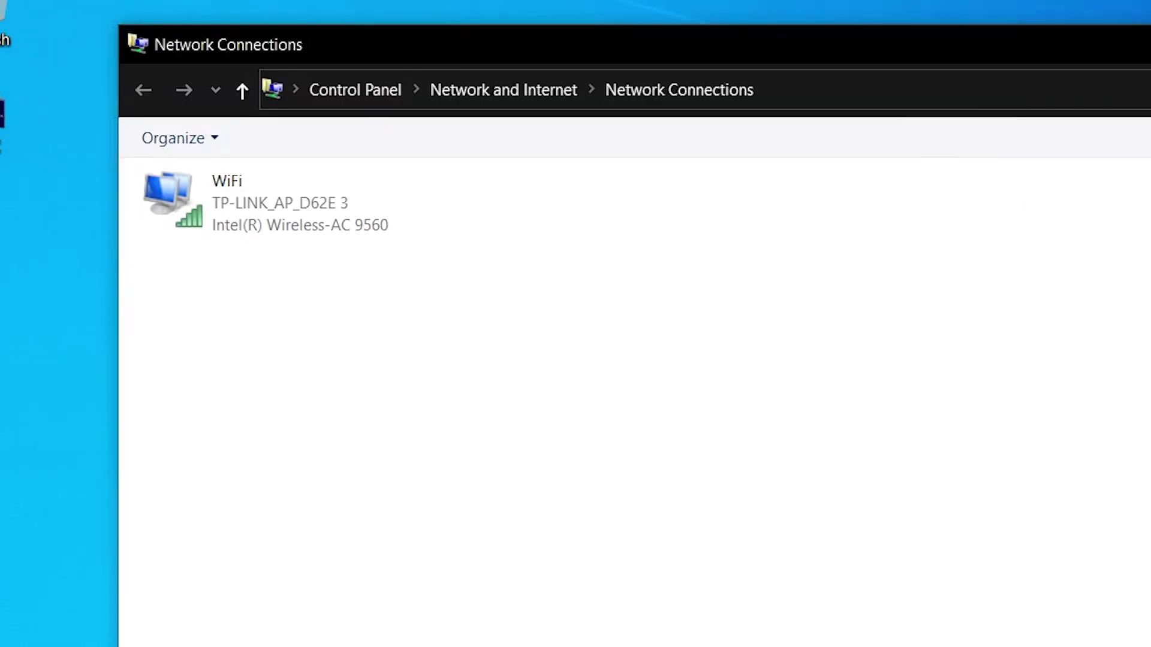
pyautogui.rightClick(270, 125)
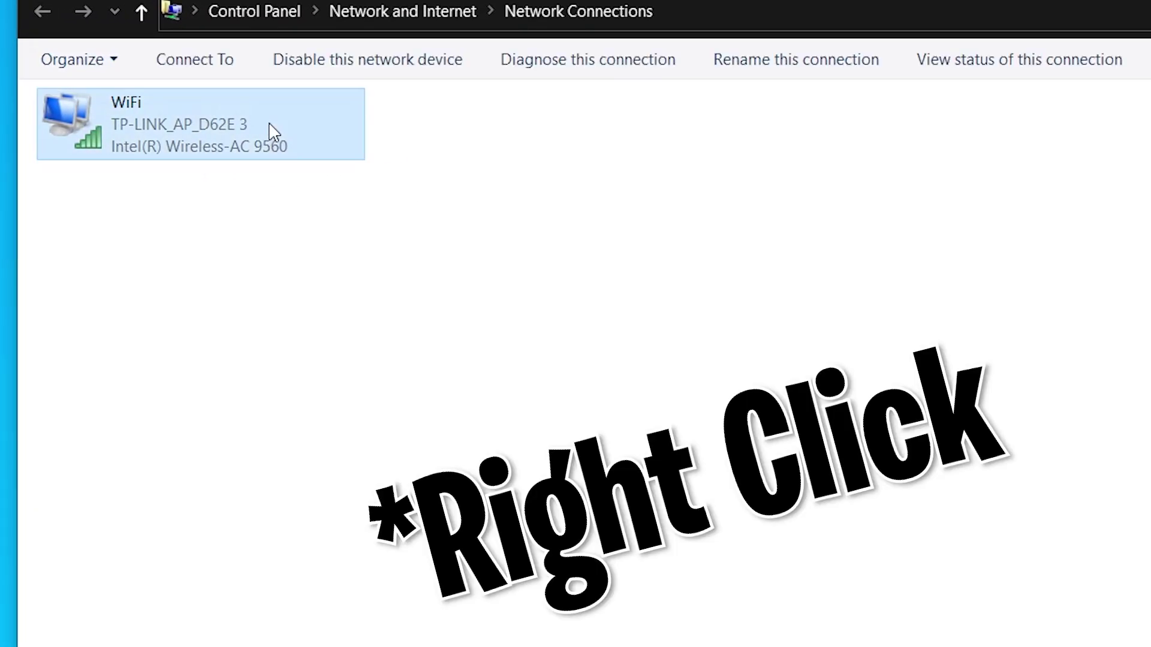
pyautogui.rightClick(183, 119)
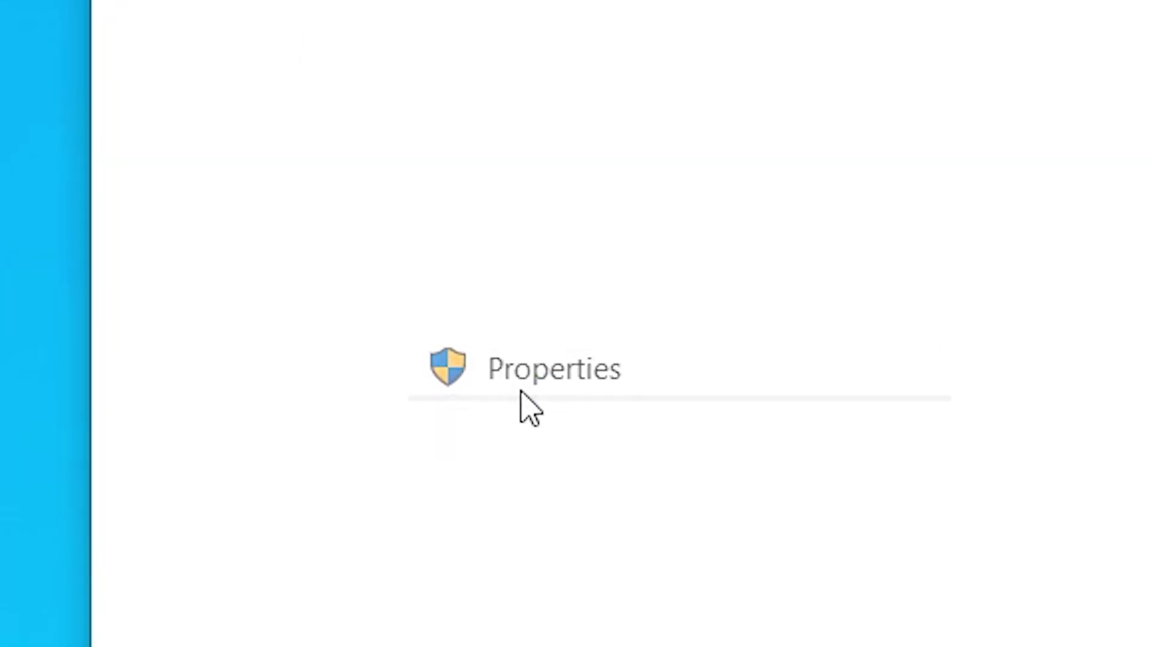
pyautogui.click(521, 391)
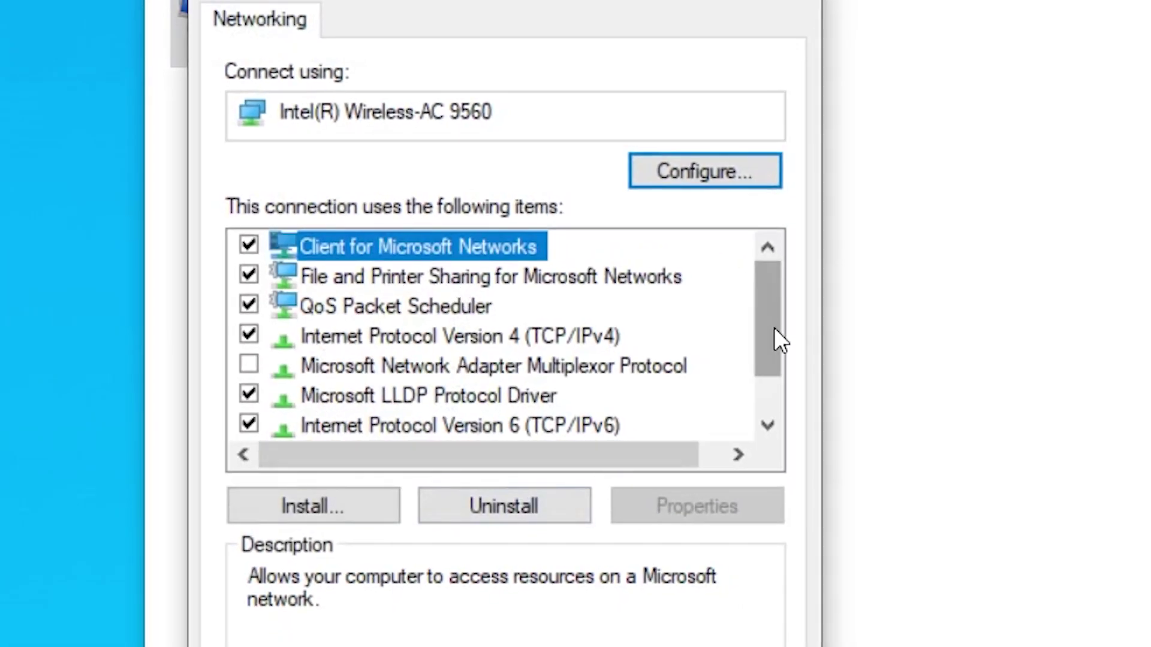
pyautogui.moveTo(775, 327); pyautogui.dragTo(772, 353)
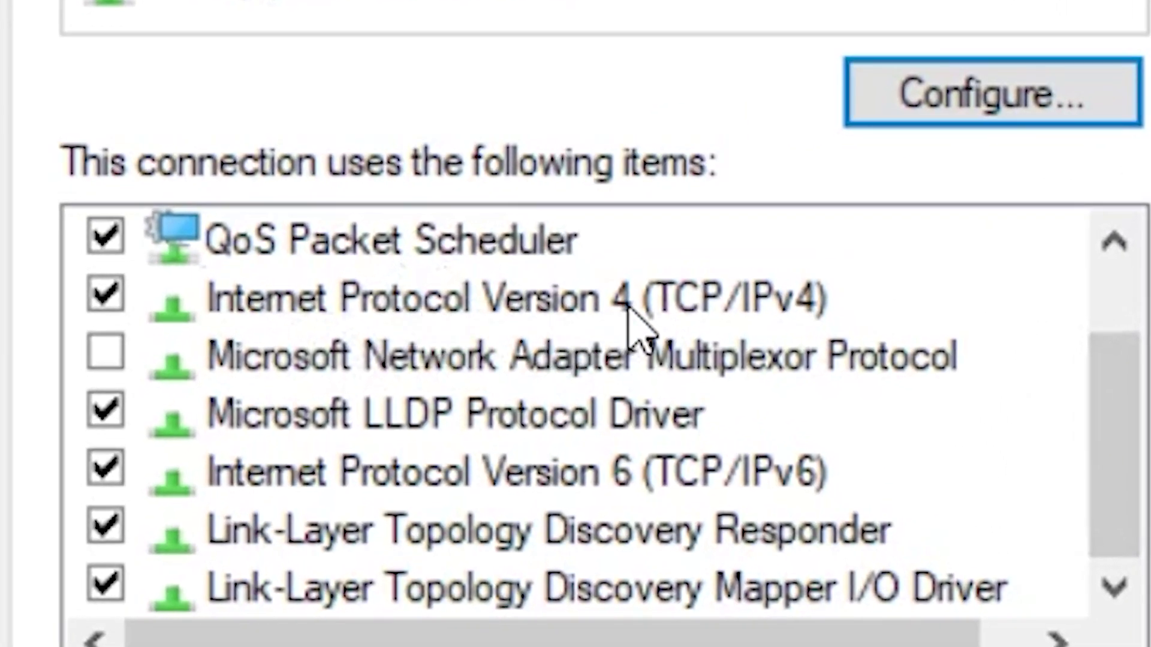
pyautogui.click(629, 307)
pyautogui.doubleClick(606, 305)
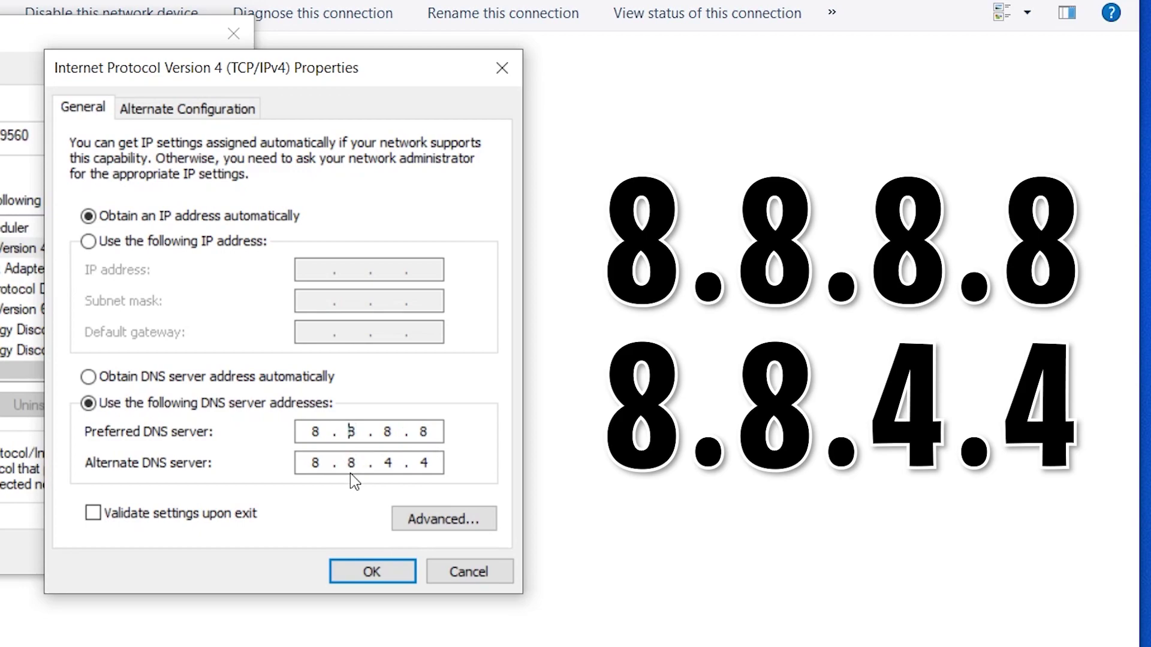
# - Save DNS servers 8.8.8.8 and 8.8.4.4 for WiFi and close the network windows
pyautogui.click(352, 432)
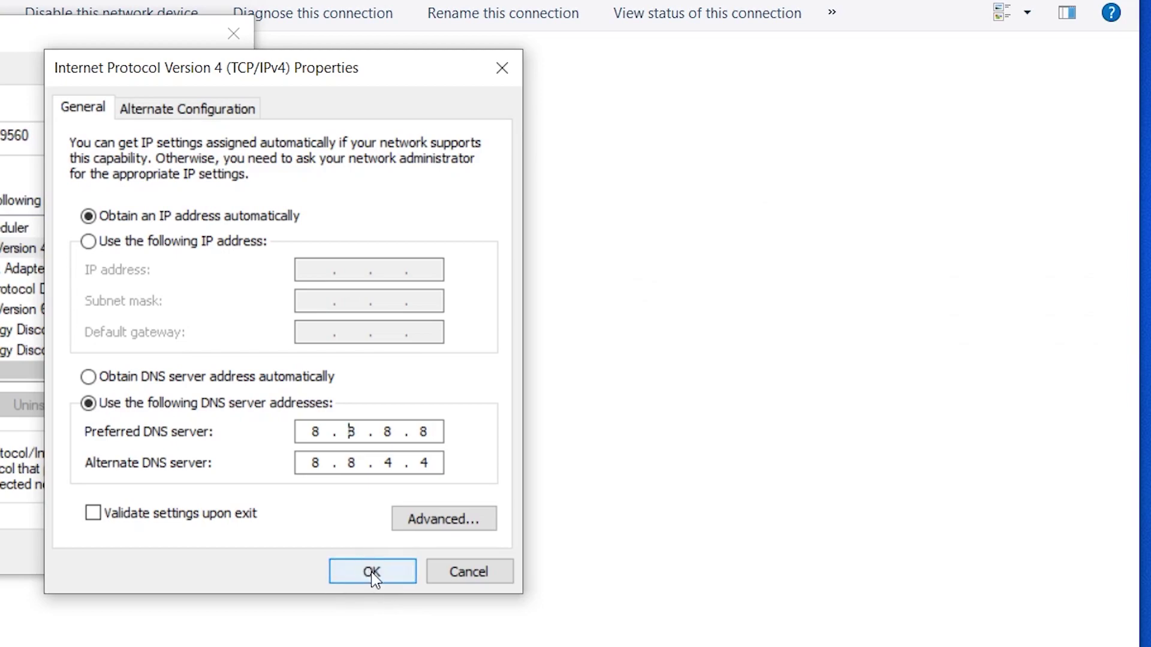
pyautogui.click(373, 573)
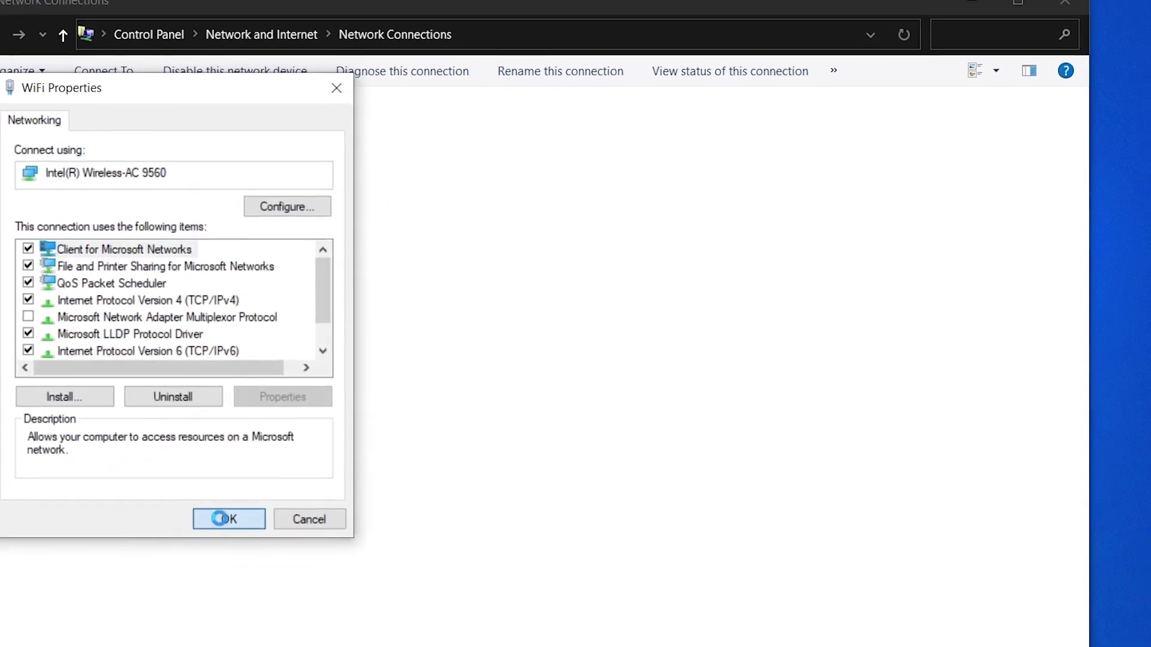
pyautogui.click(222, 518)
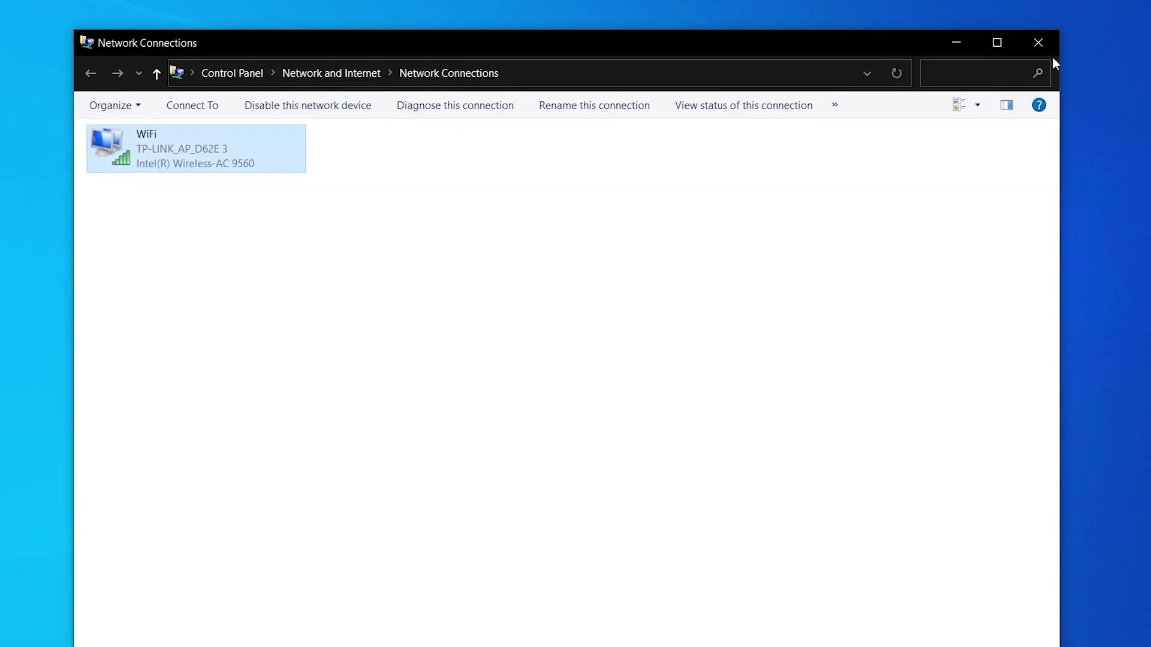
pyautogui.click(1065, 2)
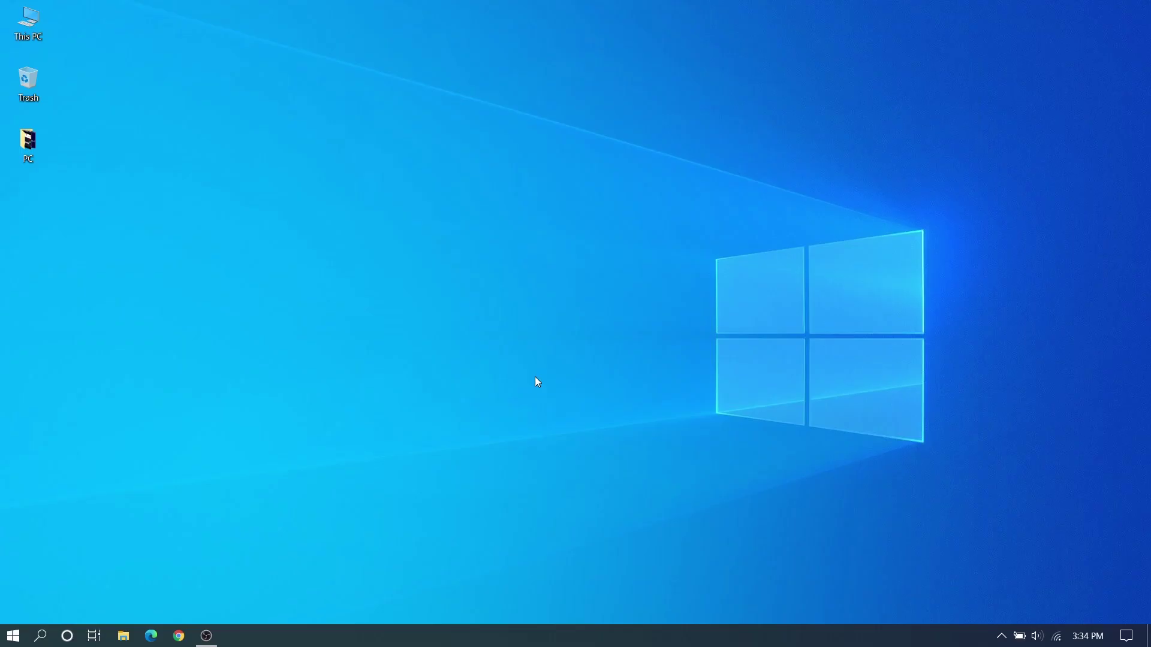
# - Launch services.msc from the Run box
pyautogui.press('super+r')
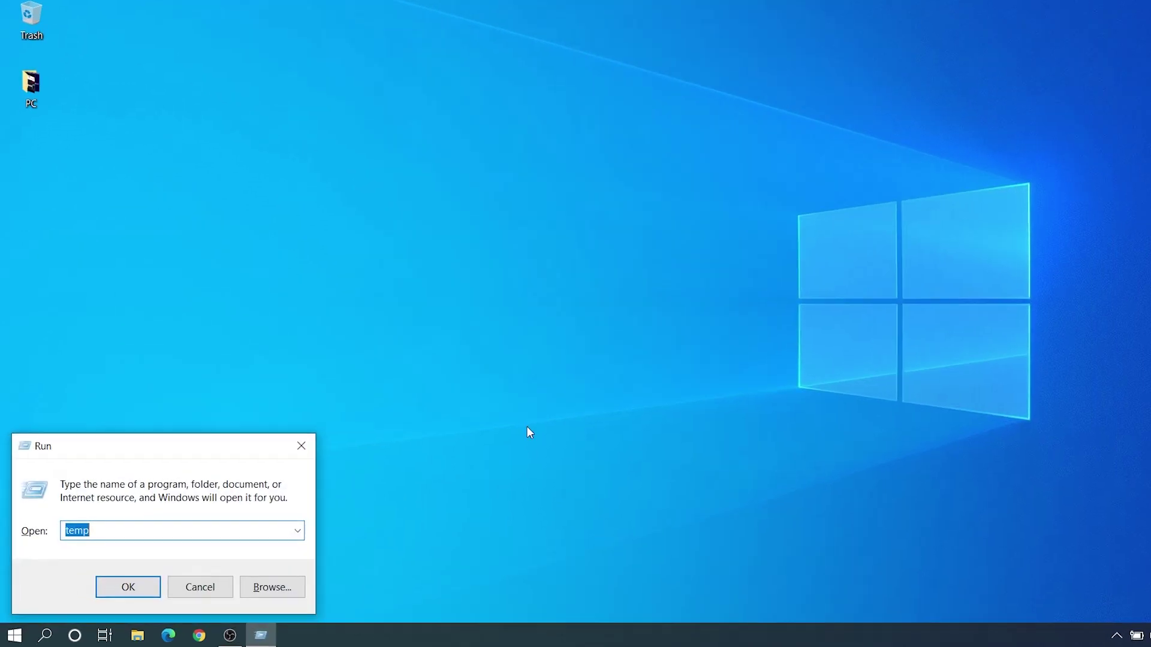
pyautogui.press('BackSpace')
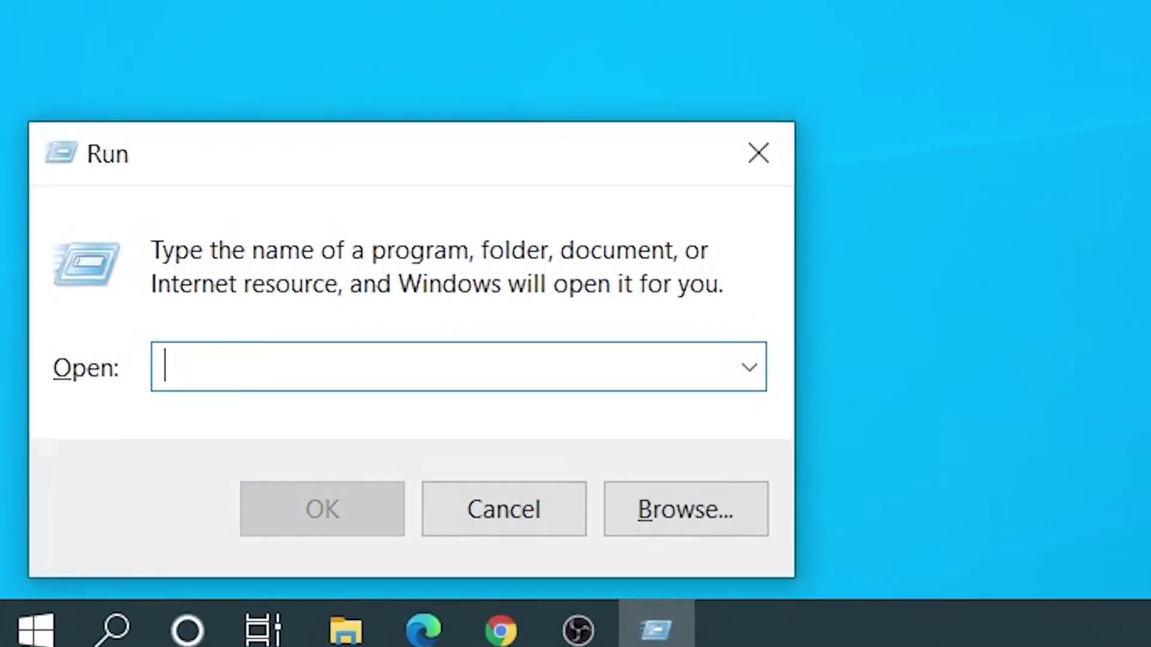
pyautogui.write('ser')
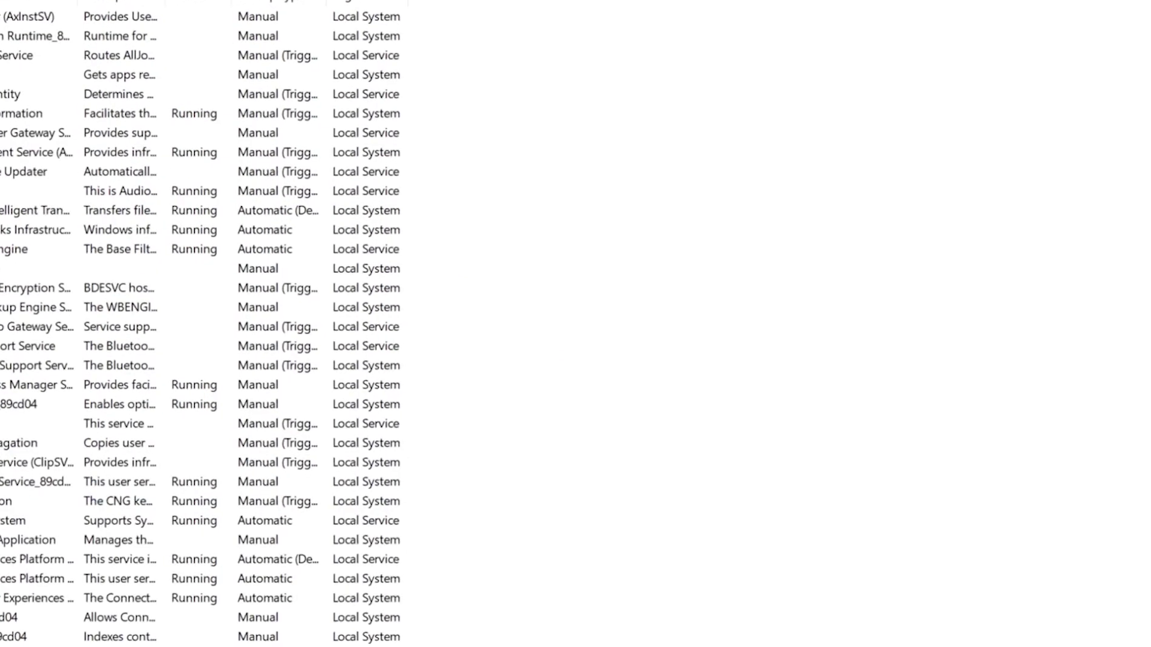
# - Scroll to WLAN AutoConfig and open its service properties
pyautogui.scroll(-6, 292, 439)
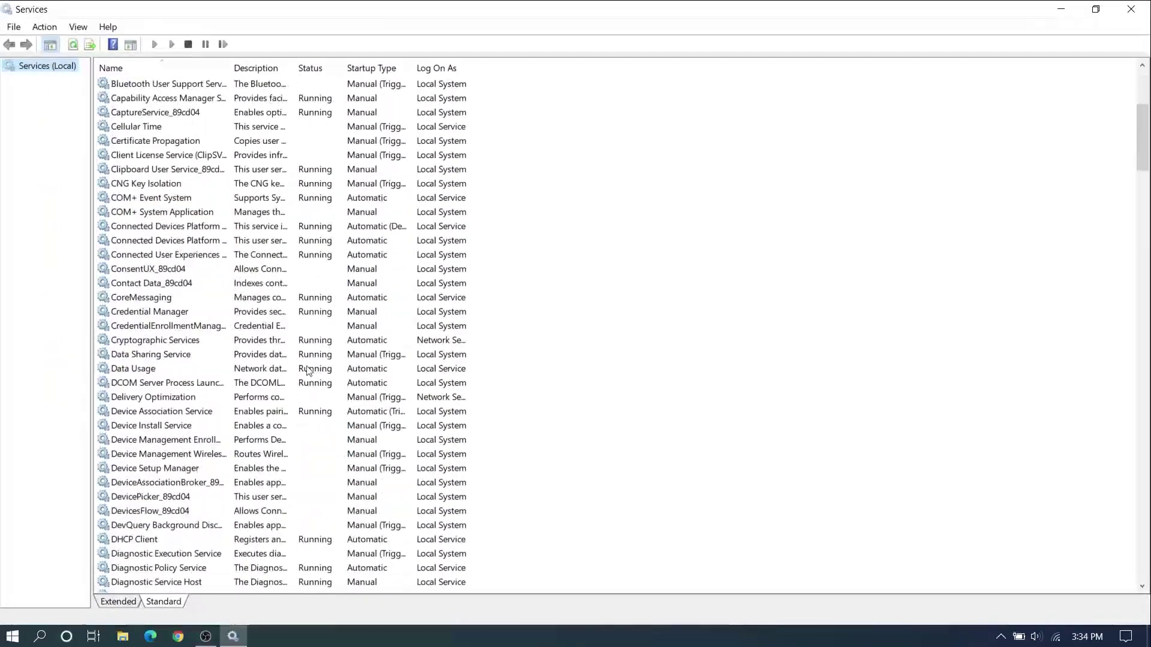
pyautogui.moveTo(91, 322); pyautogui.dragTo(219, 336)
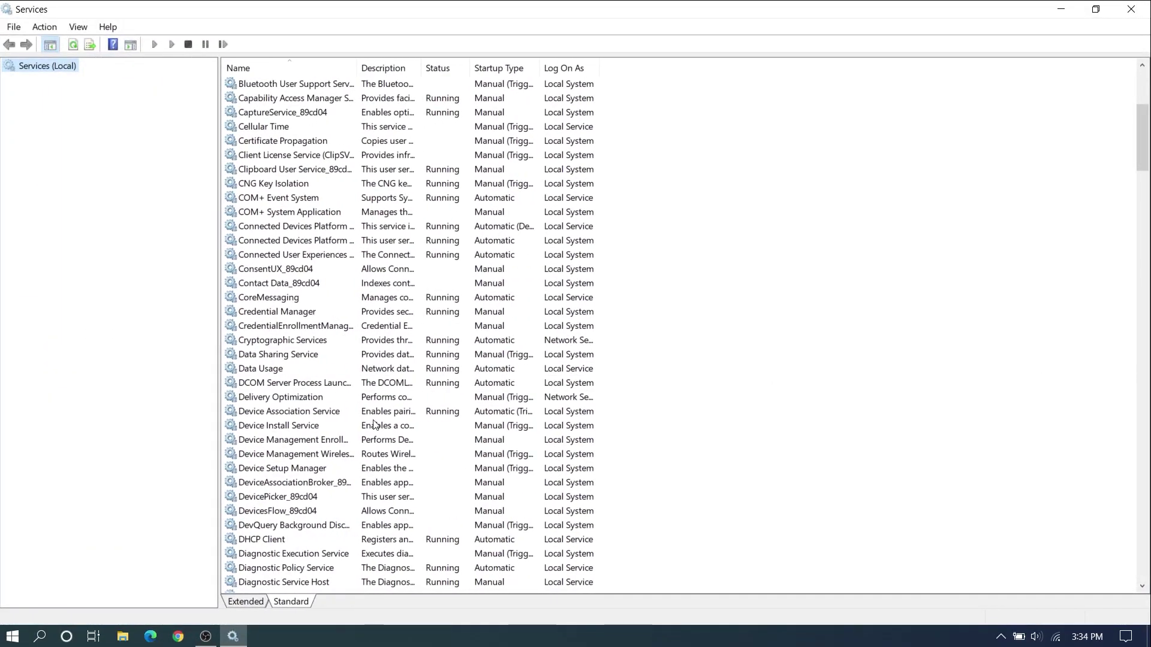
pyautogui.scroll(-3, 338, 358)
pyautogui.scroll(-8, 313, 495)
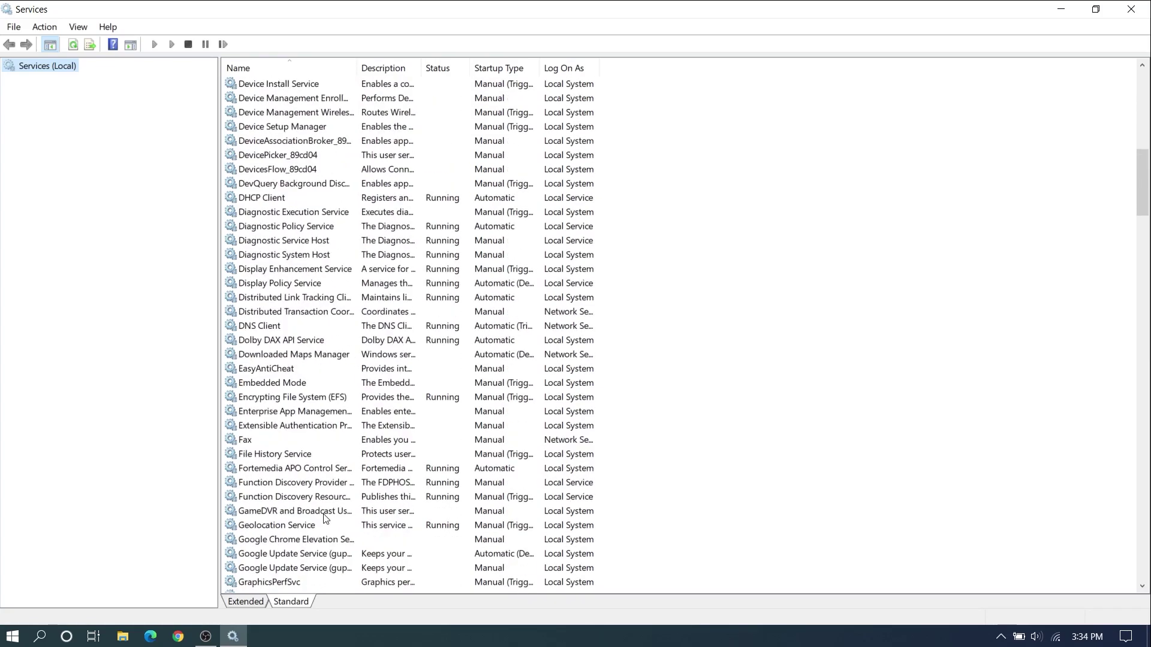
pyautogui.scroll(-9, 313, 478)
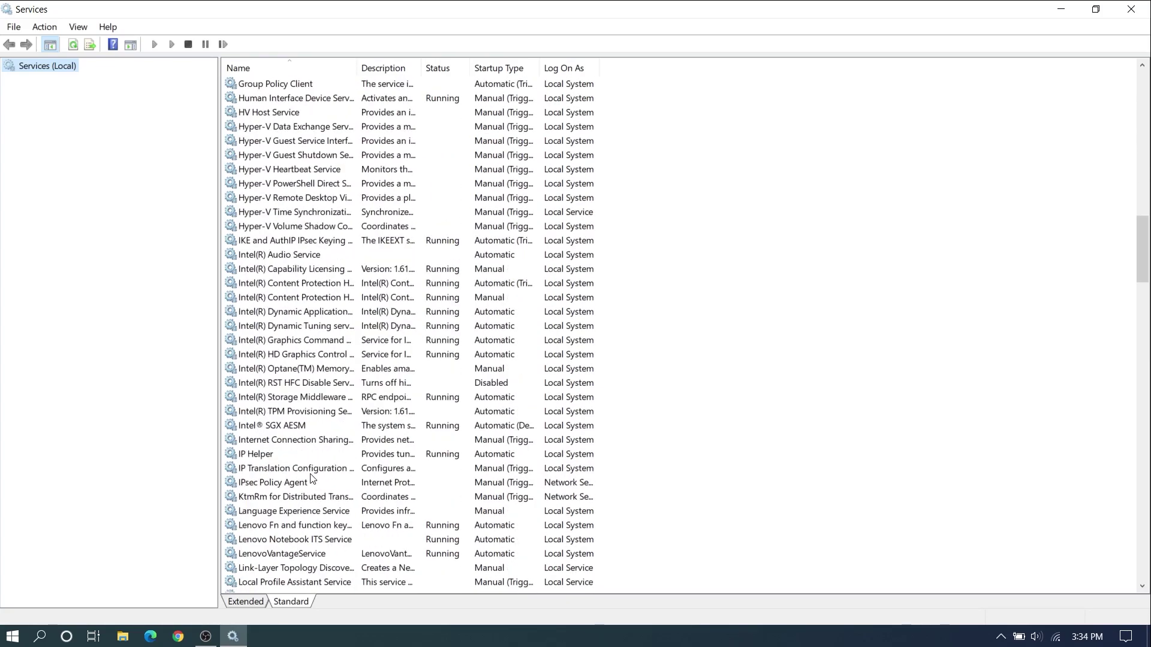
pyautogui.scroll(-20, 311, 477)
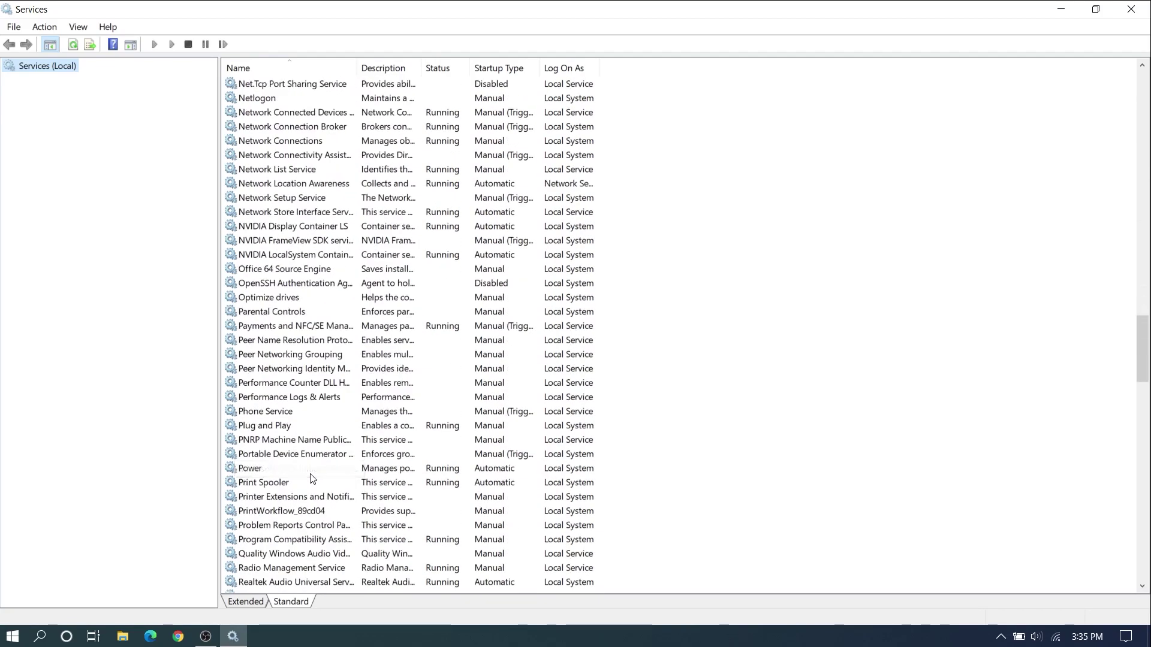
pyautogui.scroll(-19, 318, 503)
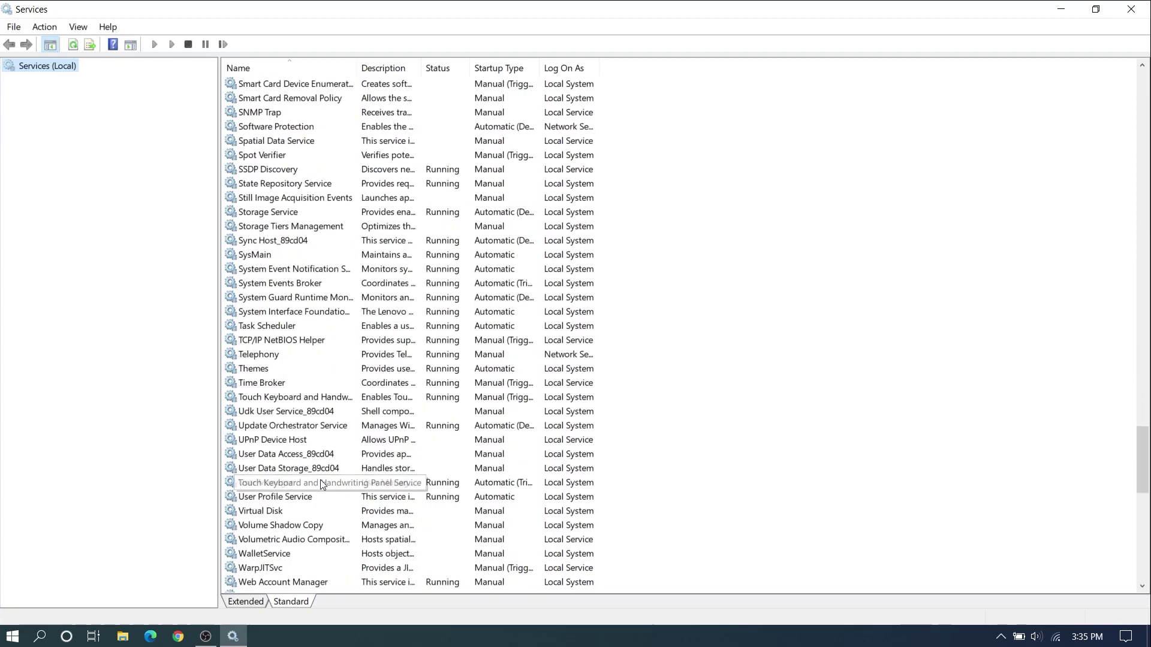
pyautogui.scroll(-3, 312, 507)
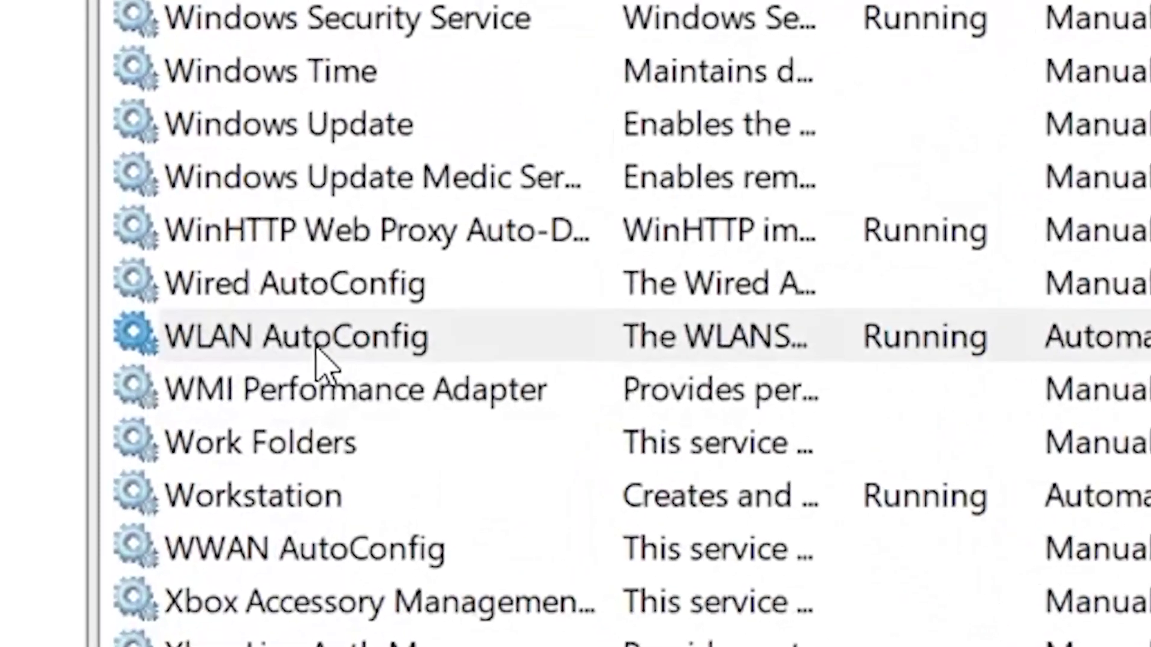
pyautogui.click(281, 469)
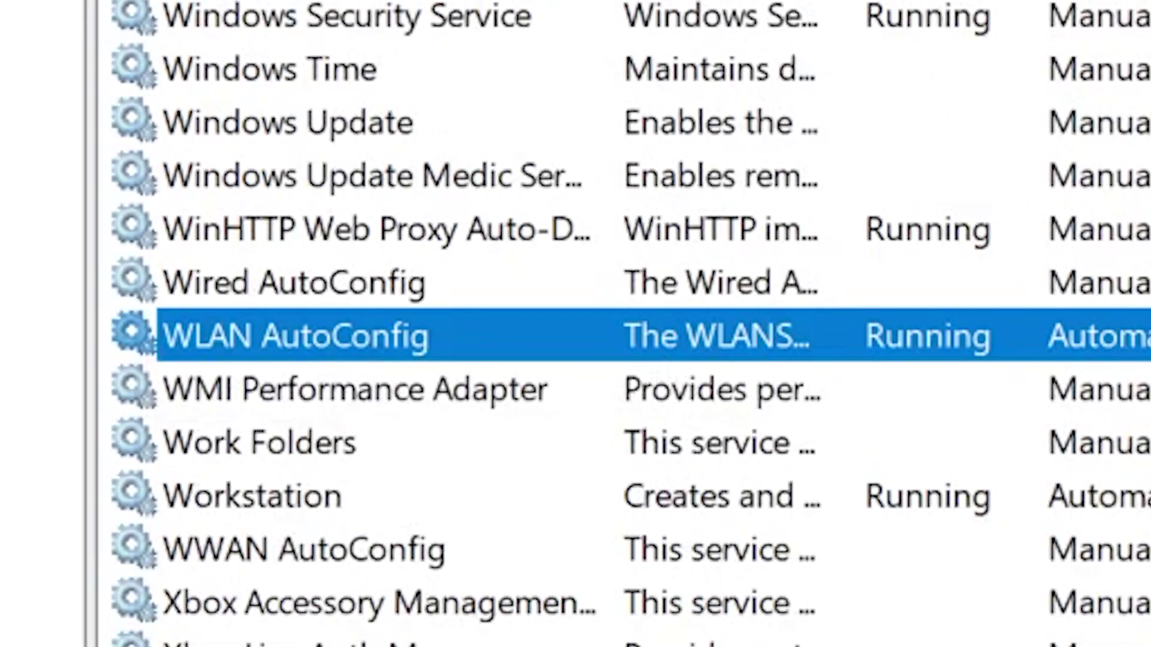
pyautogui.rightClick(623, 377)
pyautogui.click(559, 347)
pyautogui.rightClick(559, 347)
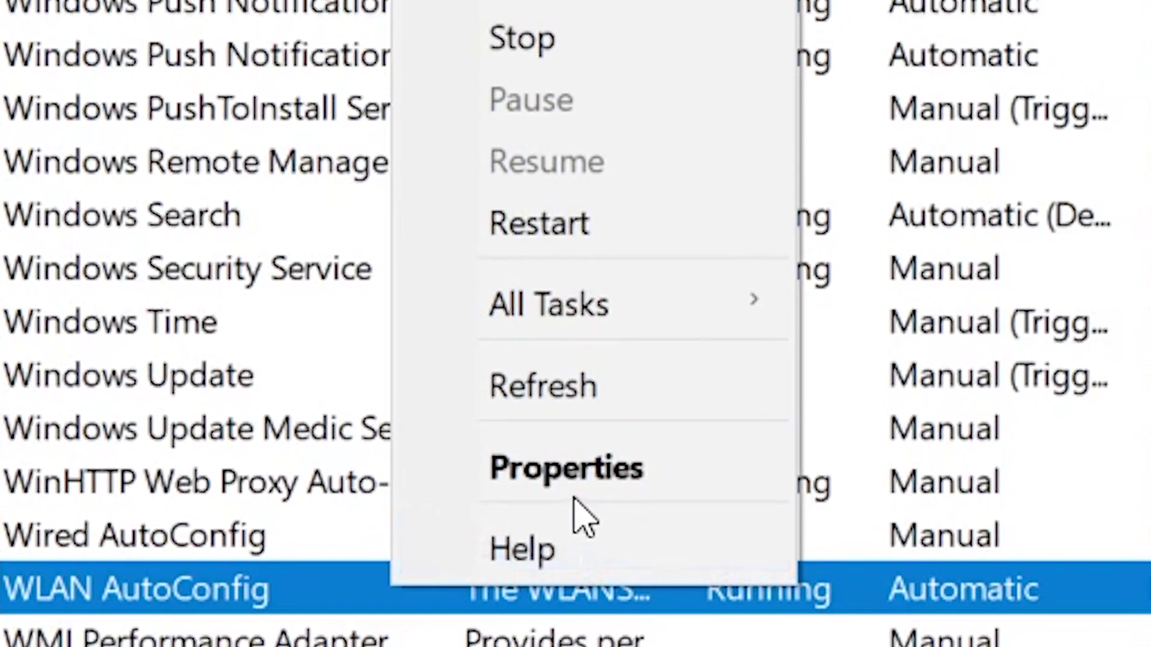
pyautogui.click(673, 315)
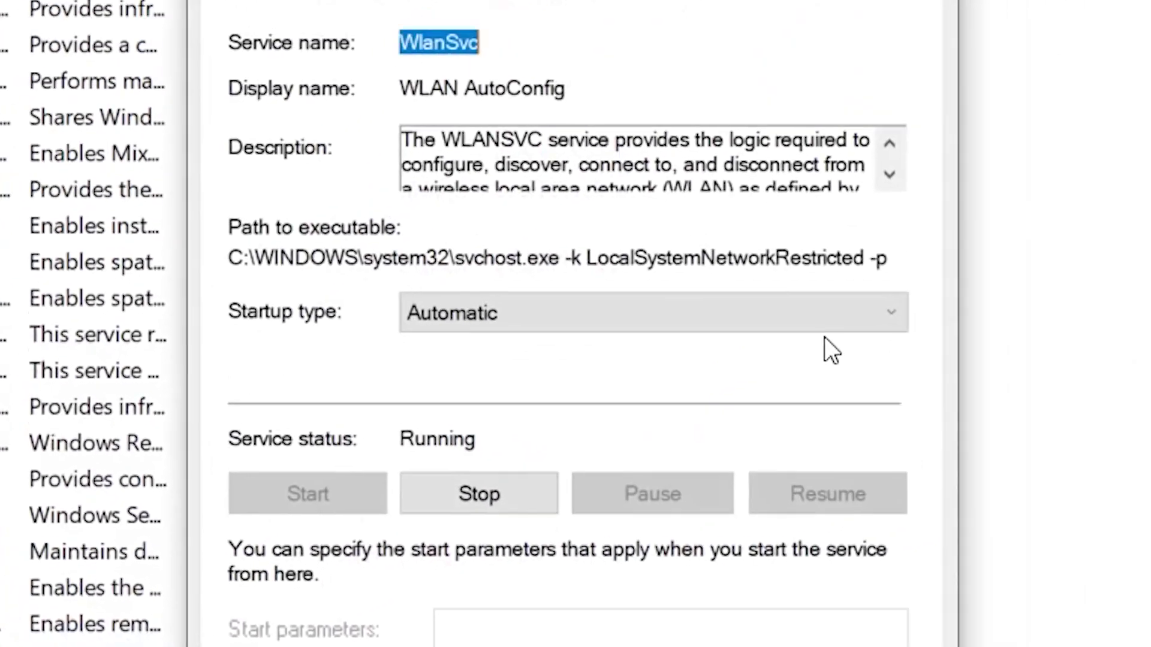
# - Set WLAN AutoConfig's startup type to Automatic, apply and confirm
pyautogui.click(965, 99)
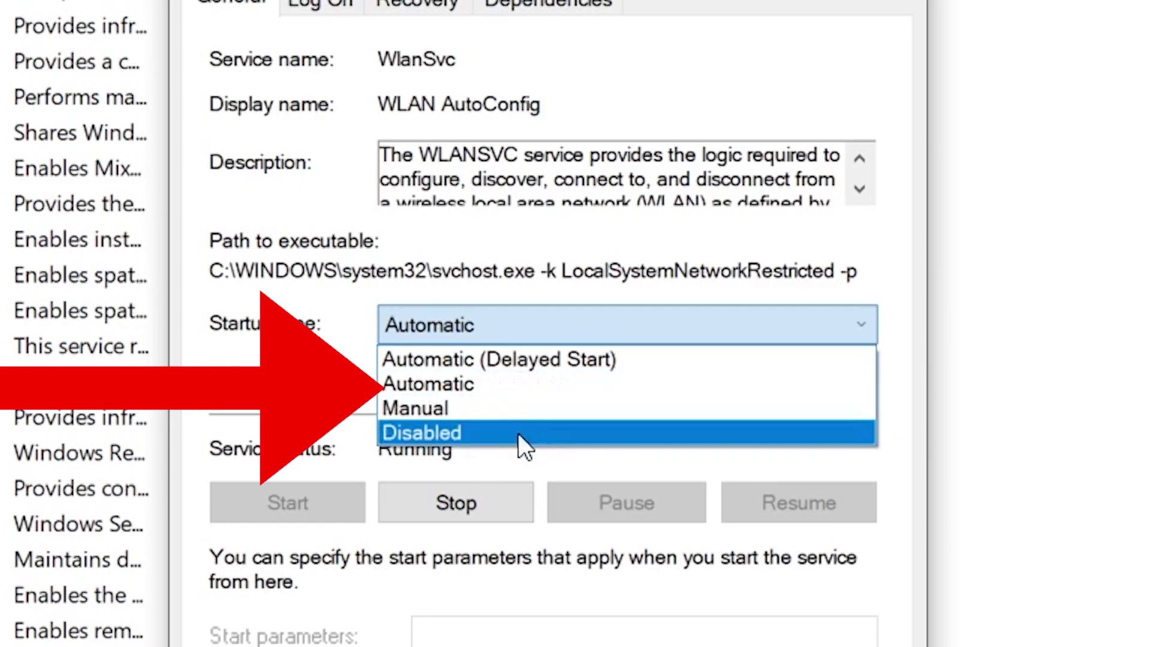
pyautogui.click(449, 385)
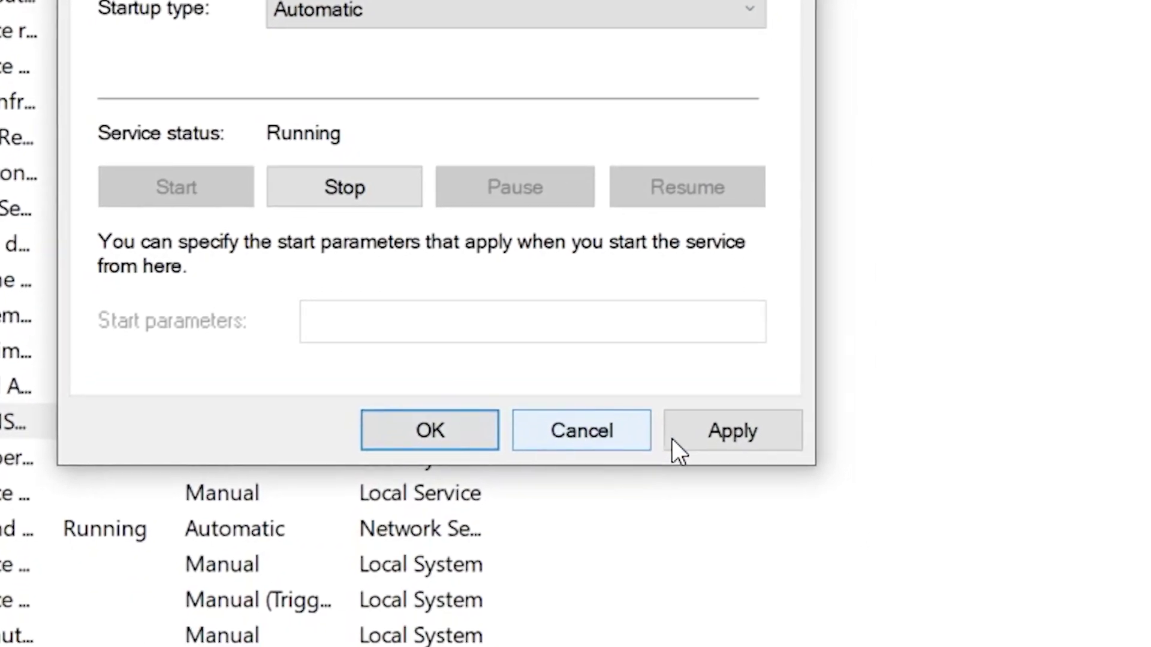
pyautogui.click(674, 439)
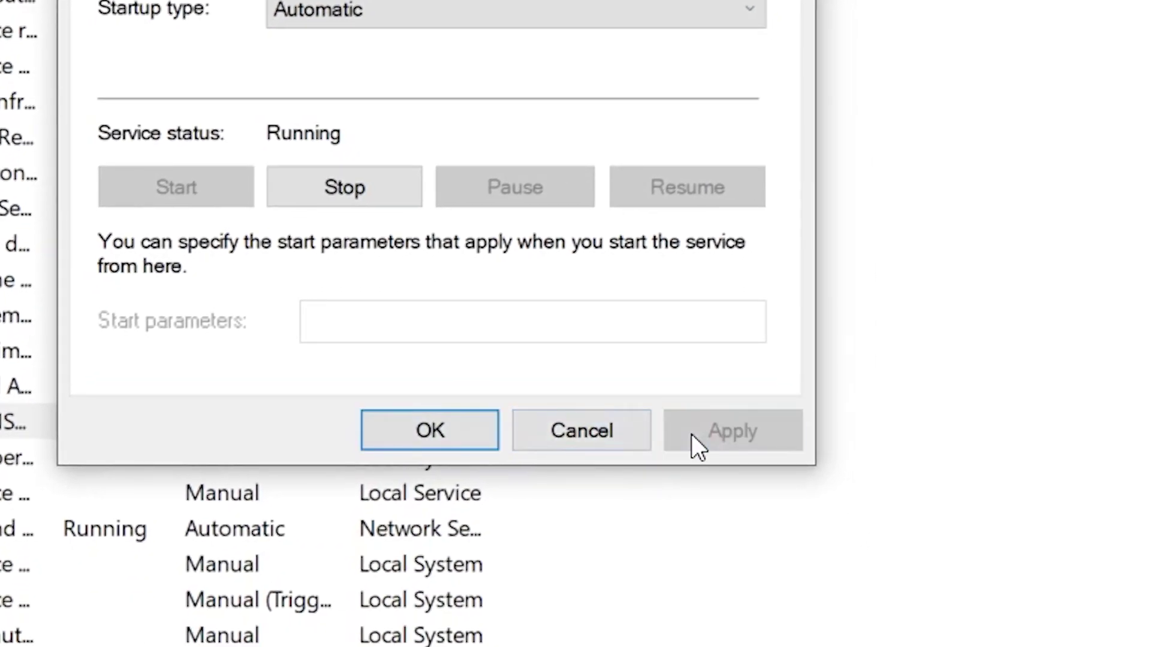
pyautogui.click(460, 424)
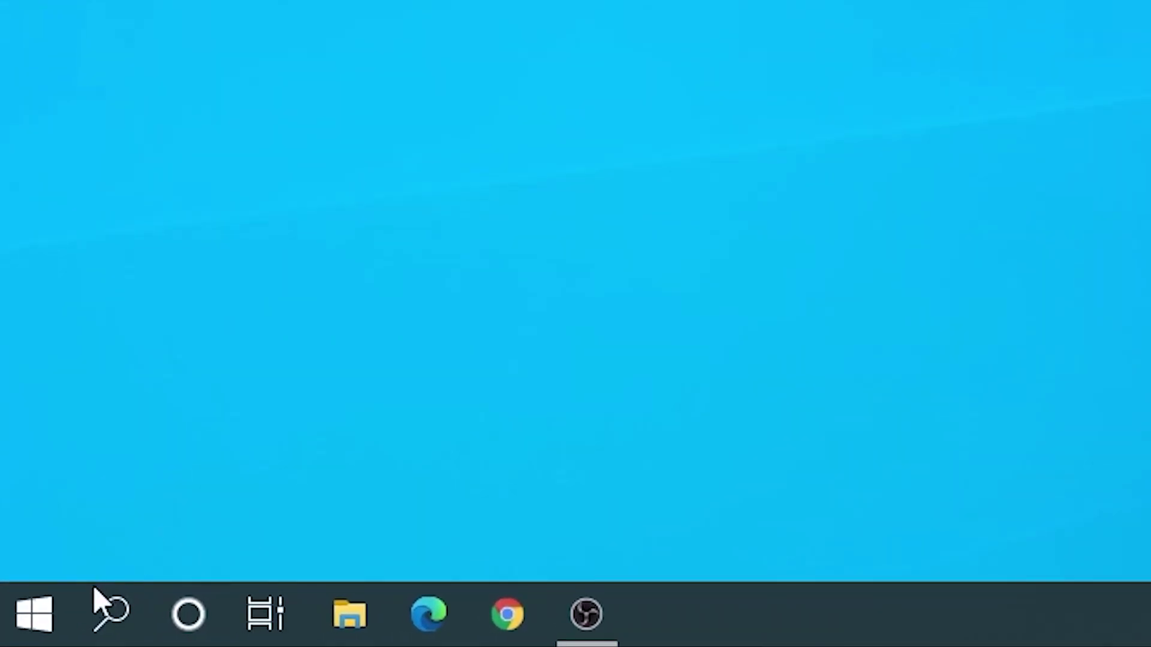
# - Open Device Manager and expand the Network adapters category
pyautogui.click(113, 614)
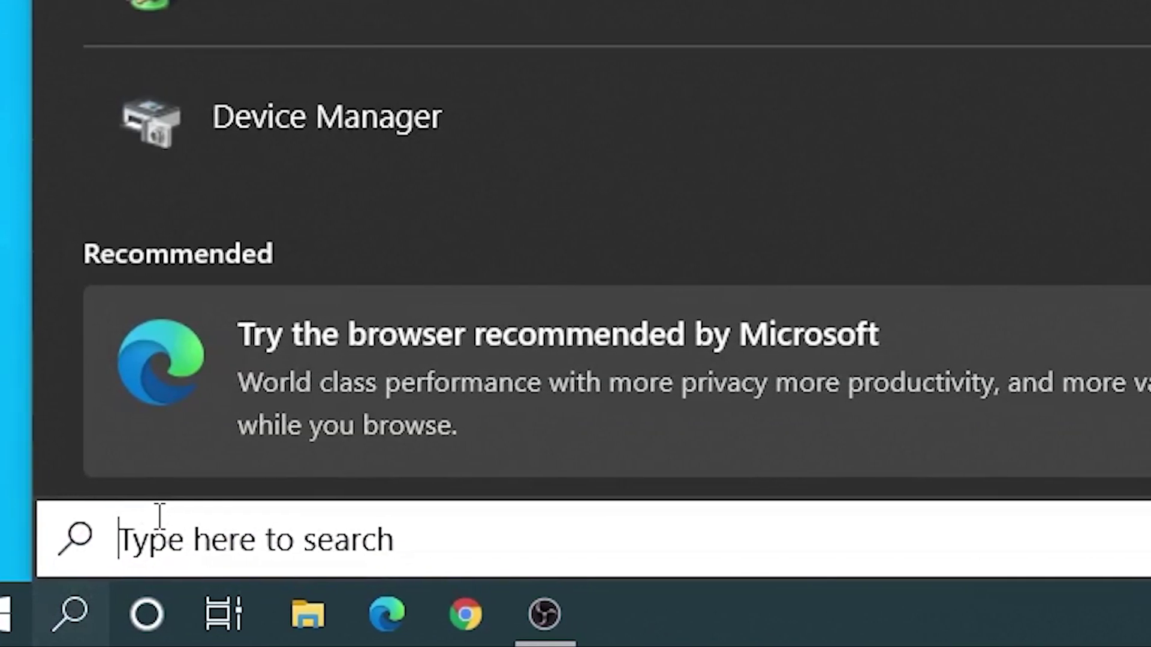
pyautogui.write('devi')
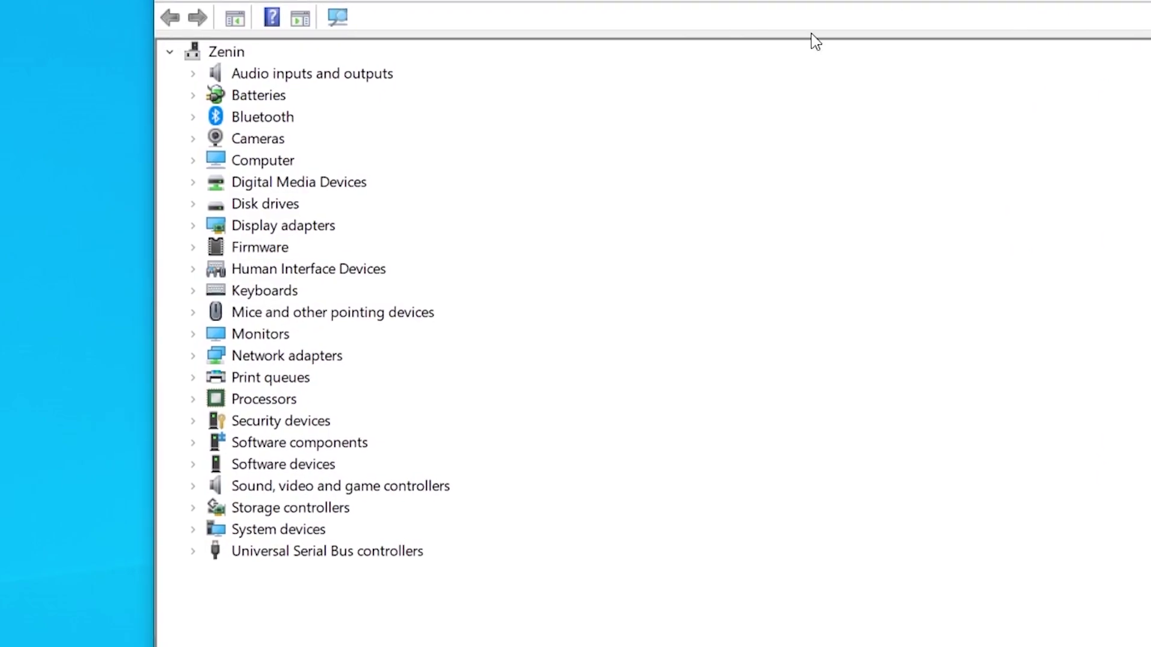
pyautogui.click(194, 356)
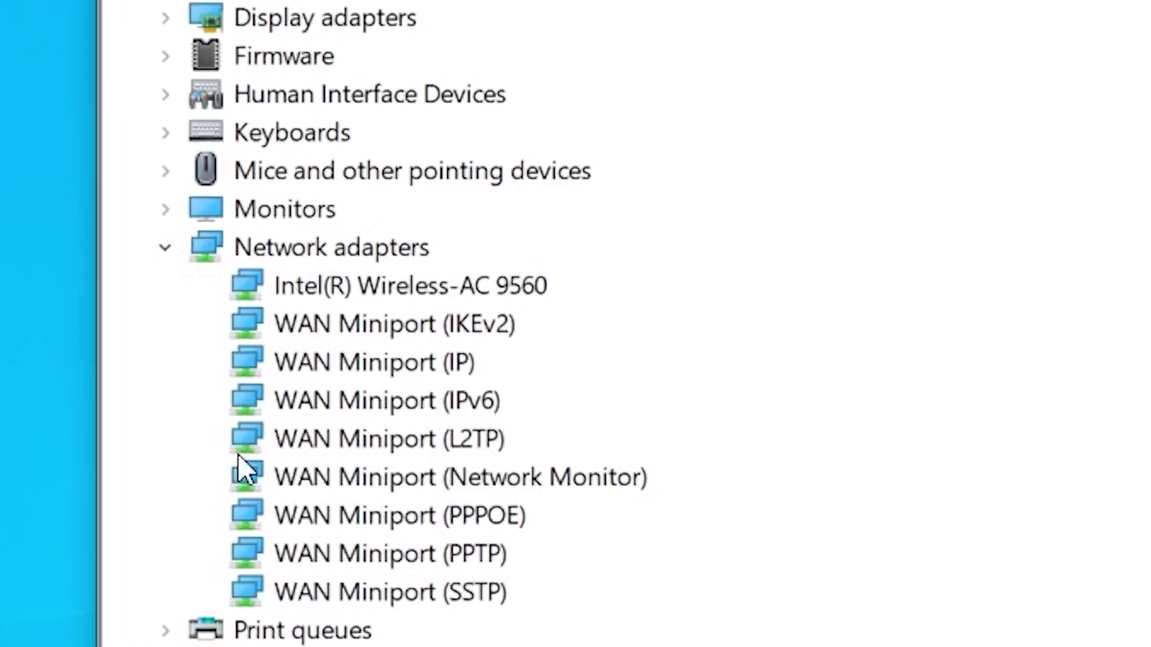
# - Uninstall the Intel(R) Wireless-AC 9560 adapter, deleting its driver software
pyautogui.click(333, 285)
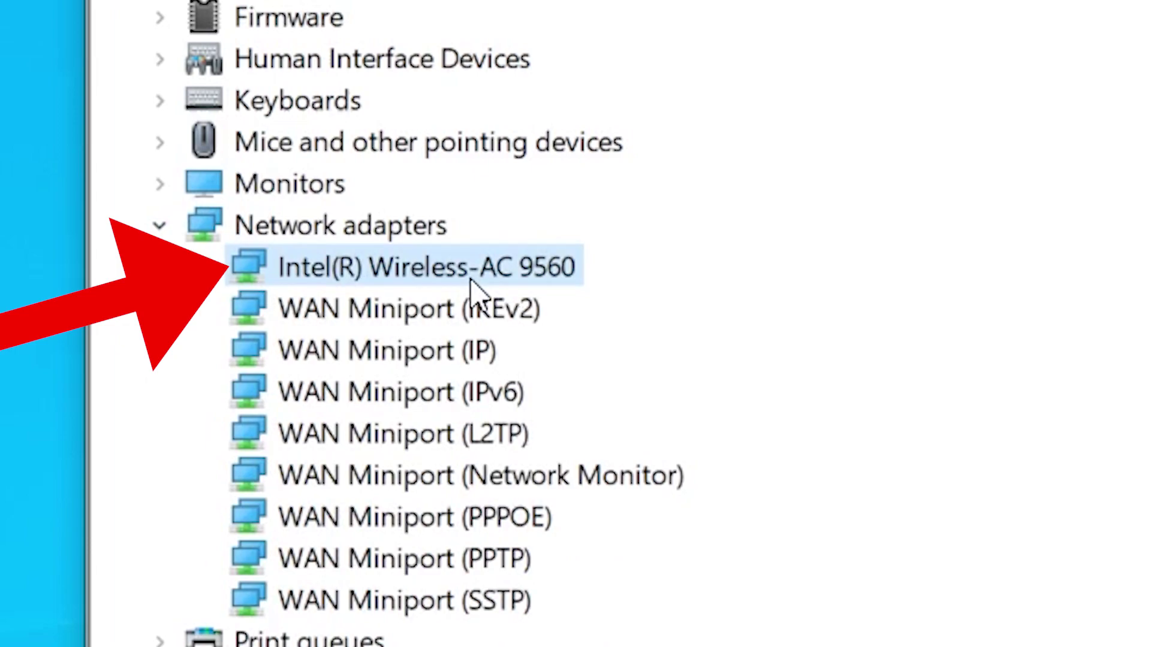
pyautogui.rightClick(472, 286)
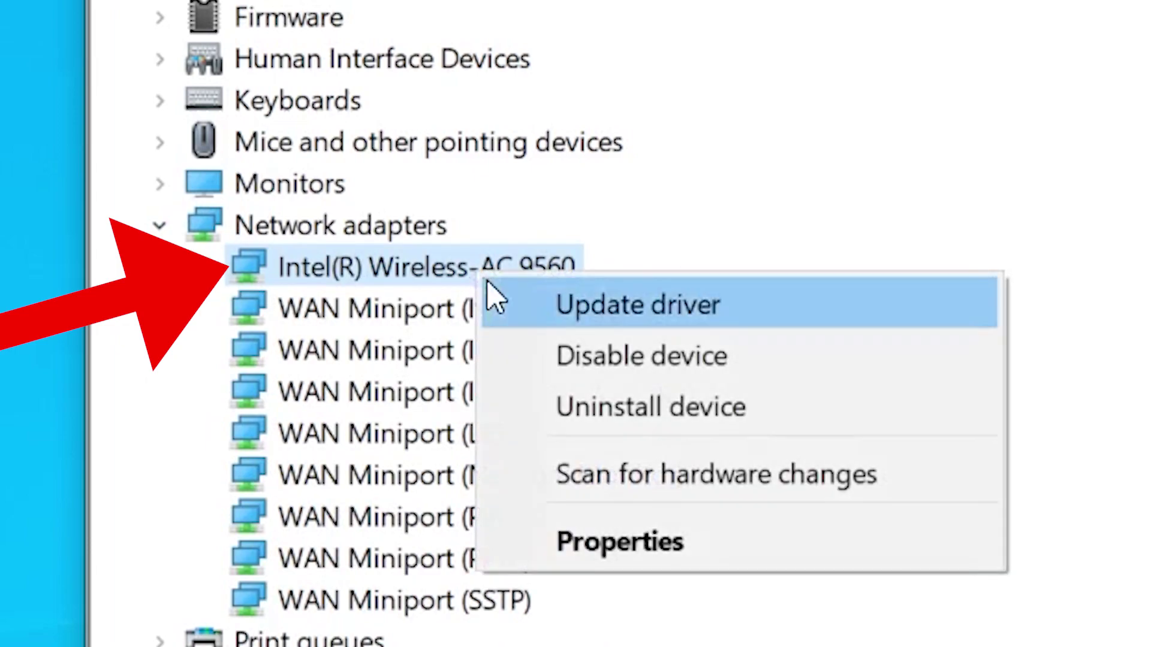
pyautogui.click(718, 420)
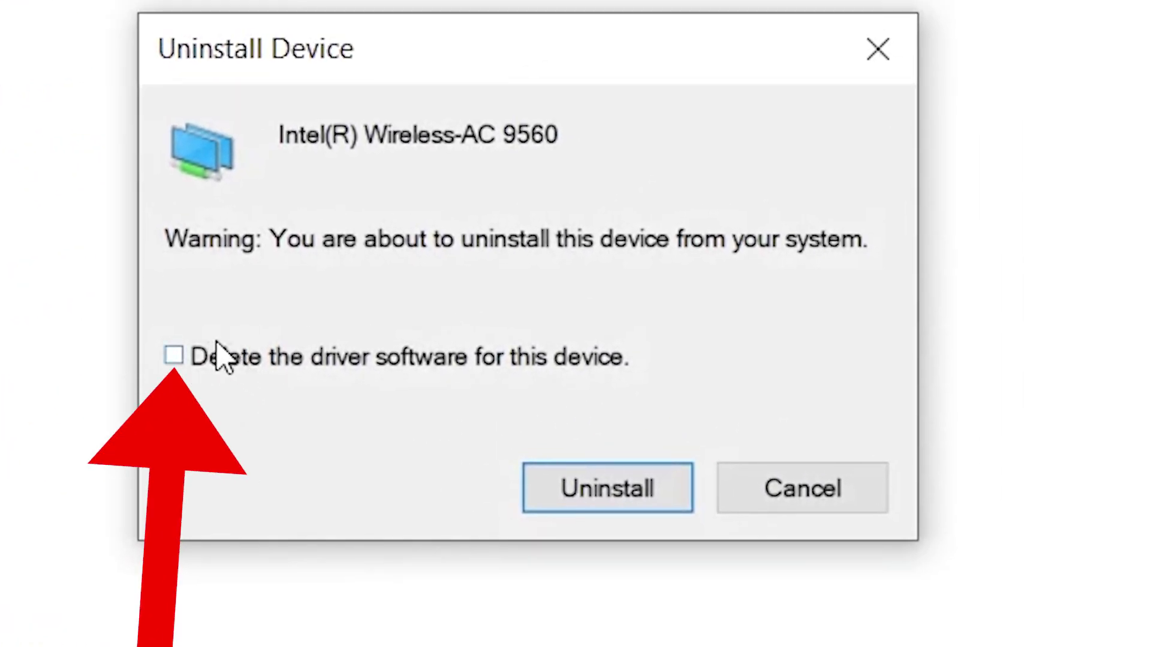
pyautogui.click(223, 357)
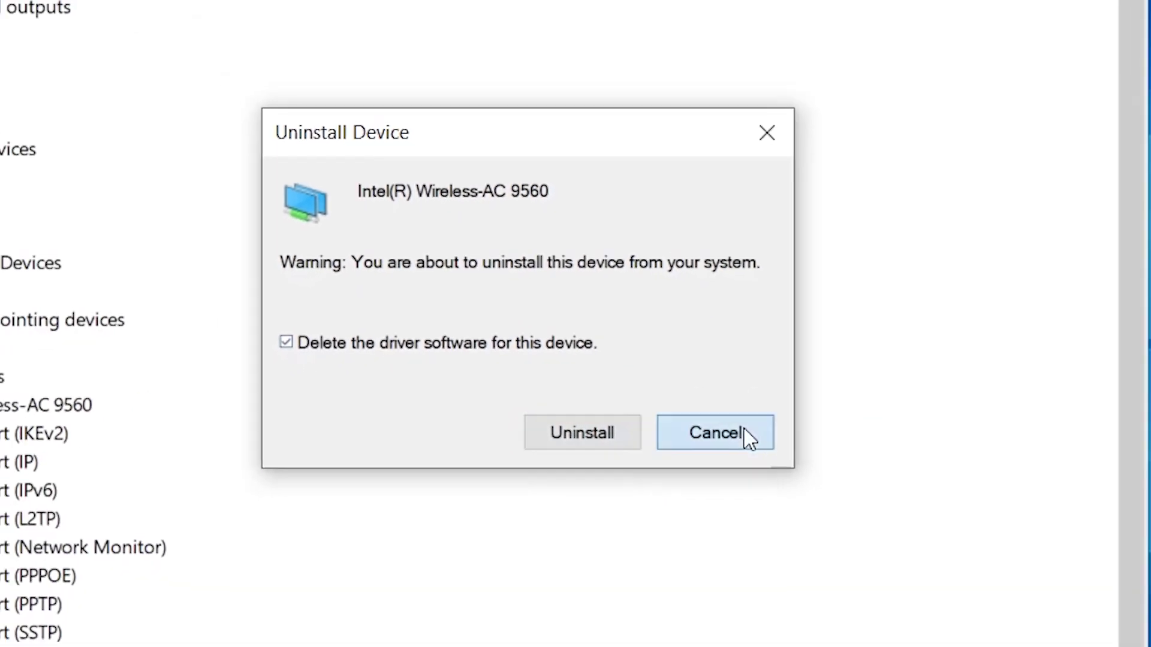
pyautogui.click(746, 433)
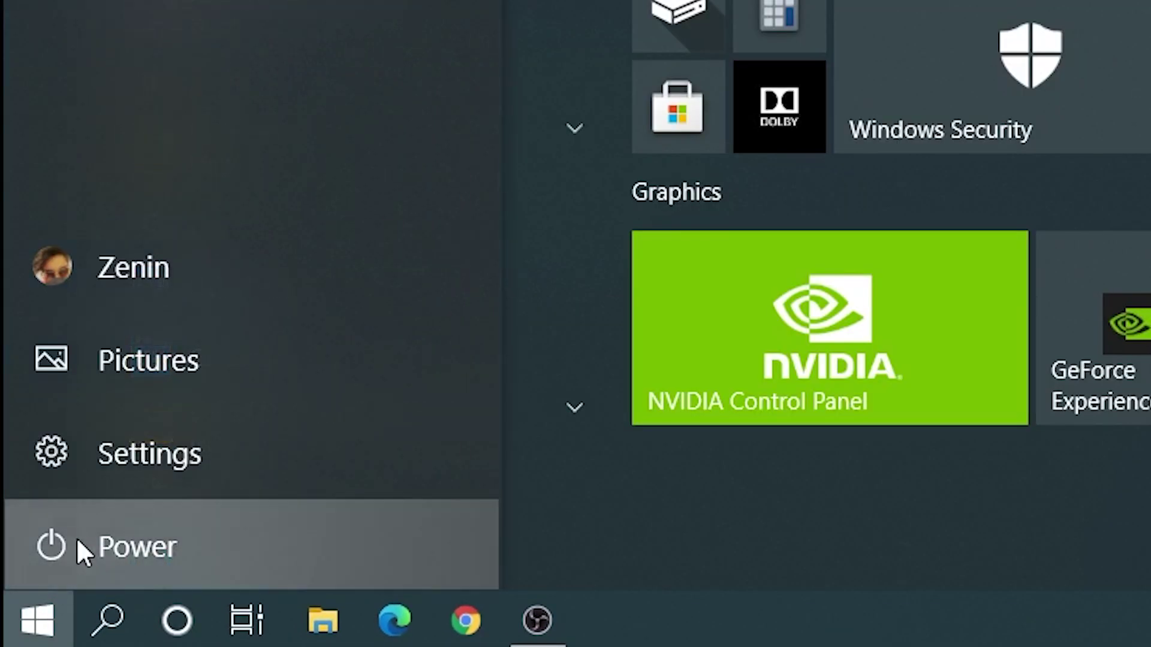
# - Check the power options without restarting, then launch Chrome on a new tab
pyautogui.click(80, 546)
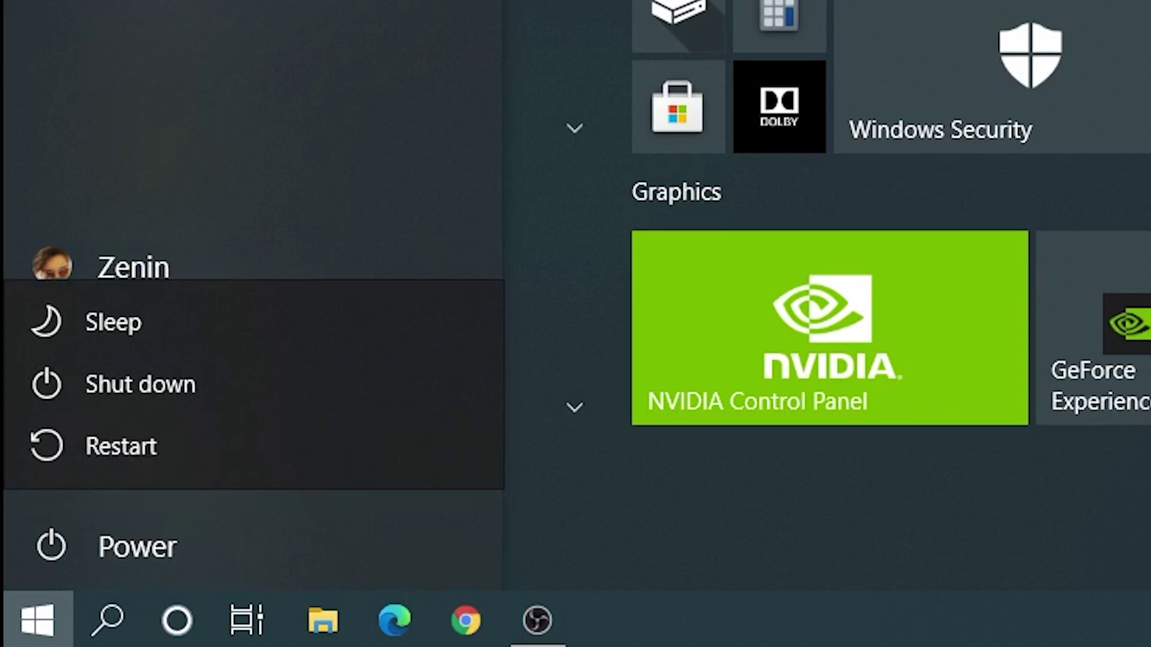
pyautogui.press('Escape')
pyautogui.press('Escape')
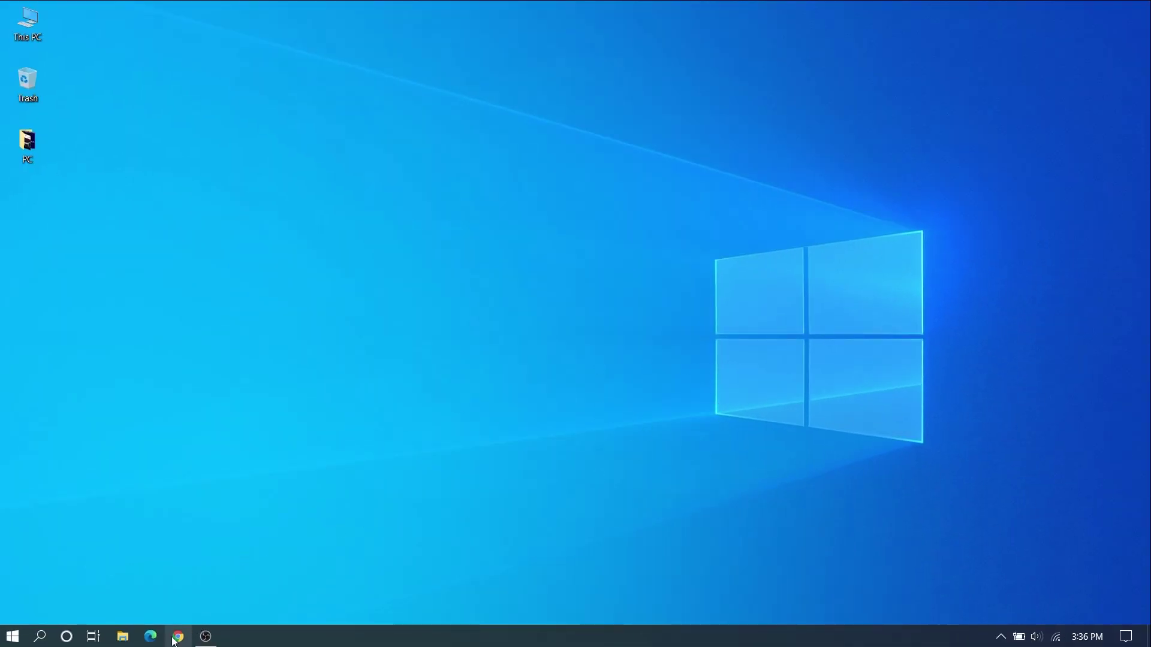
pyautogui.press('super+3')
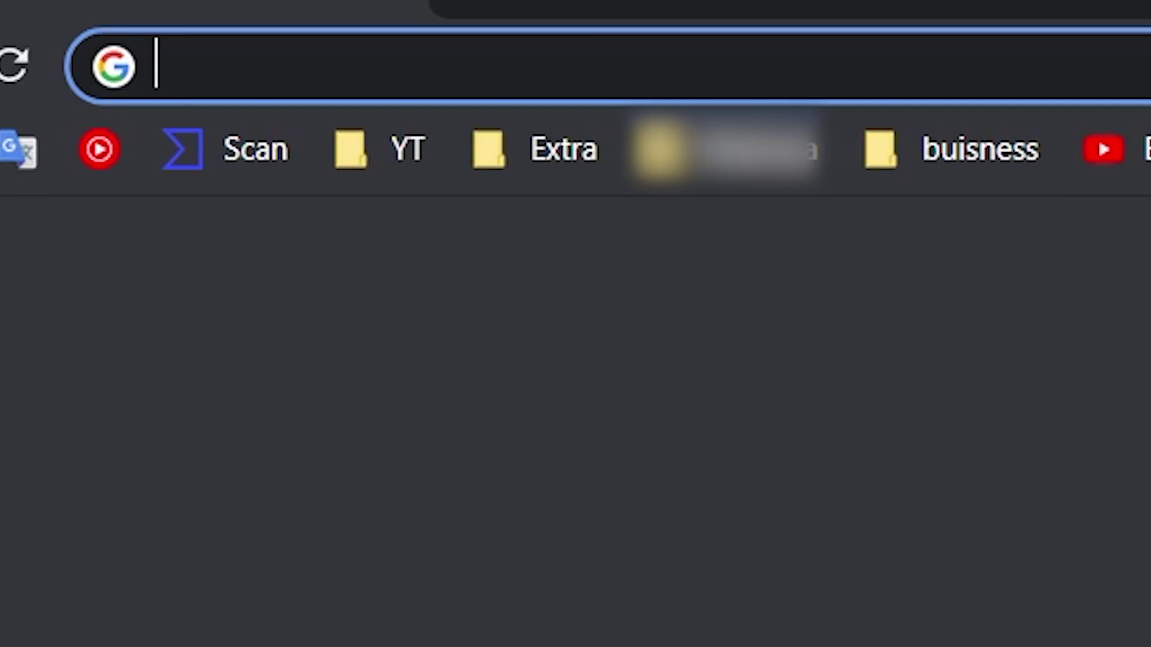
# - Google 'asus driver', enter 'asus zenbook' in the Download Center model box and pick ZenBook UX530
pyautogui.write('asus ')
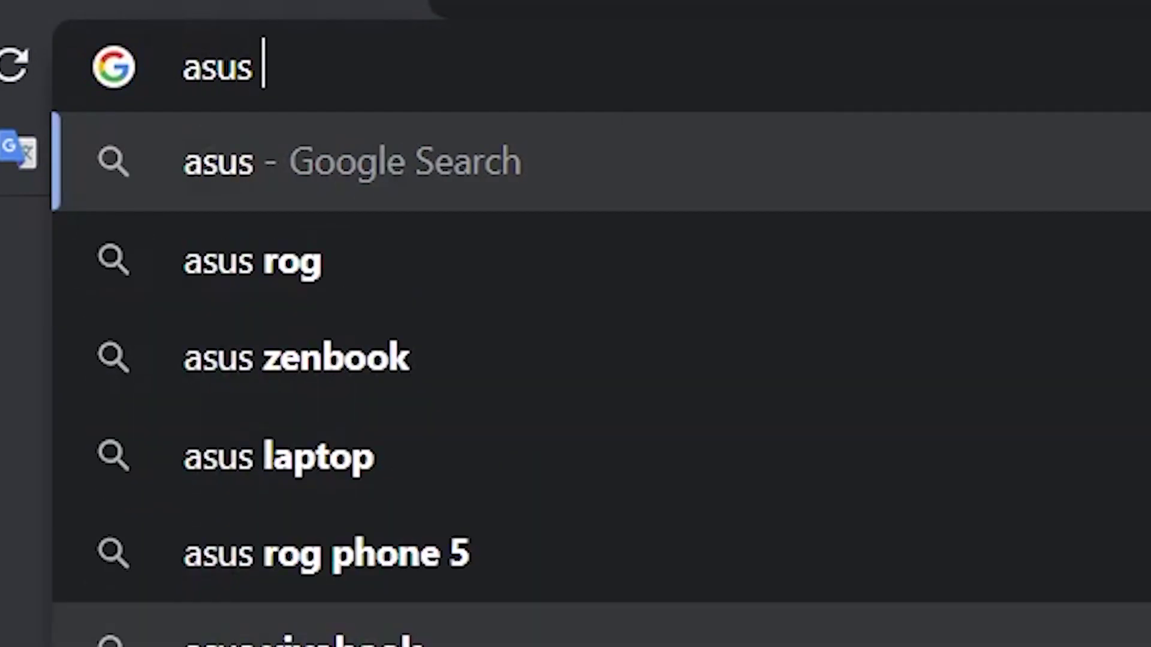
pyautogui.write('drivers')
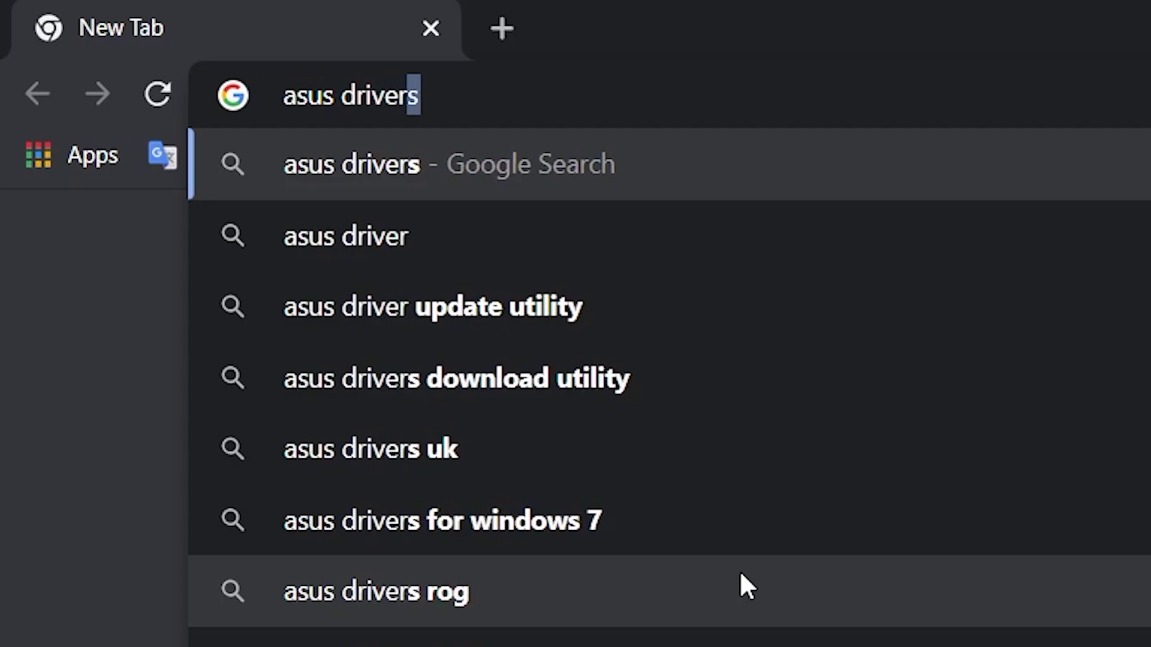
pyautogui.press('Return')
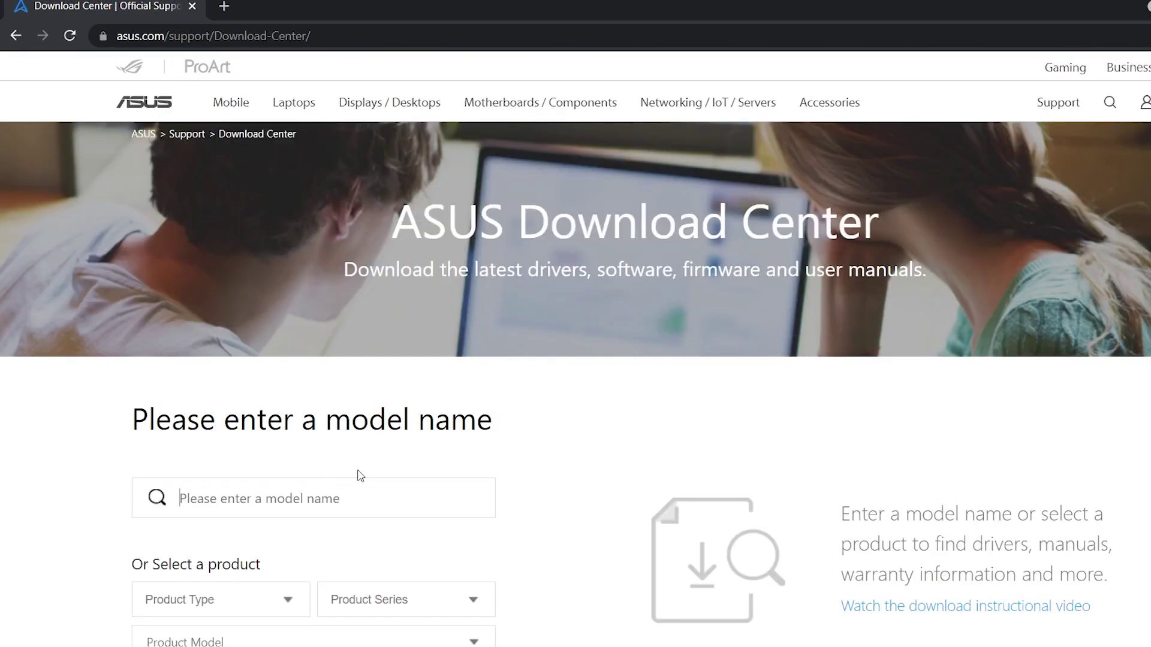
pyautogui.write('asus')
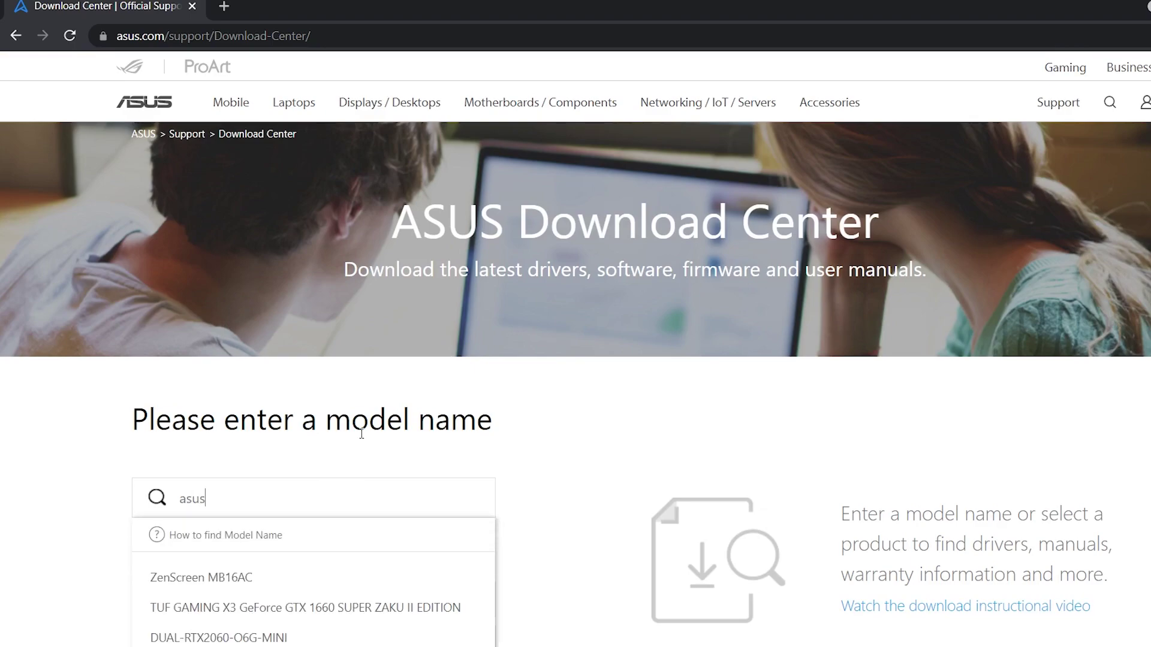
pyautogui.write(' zen')
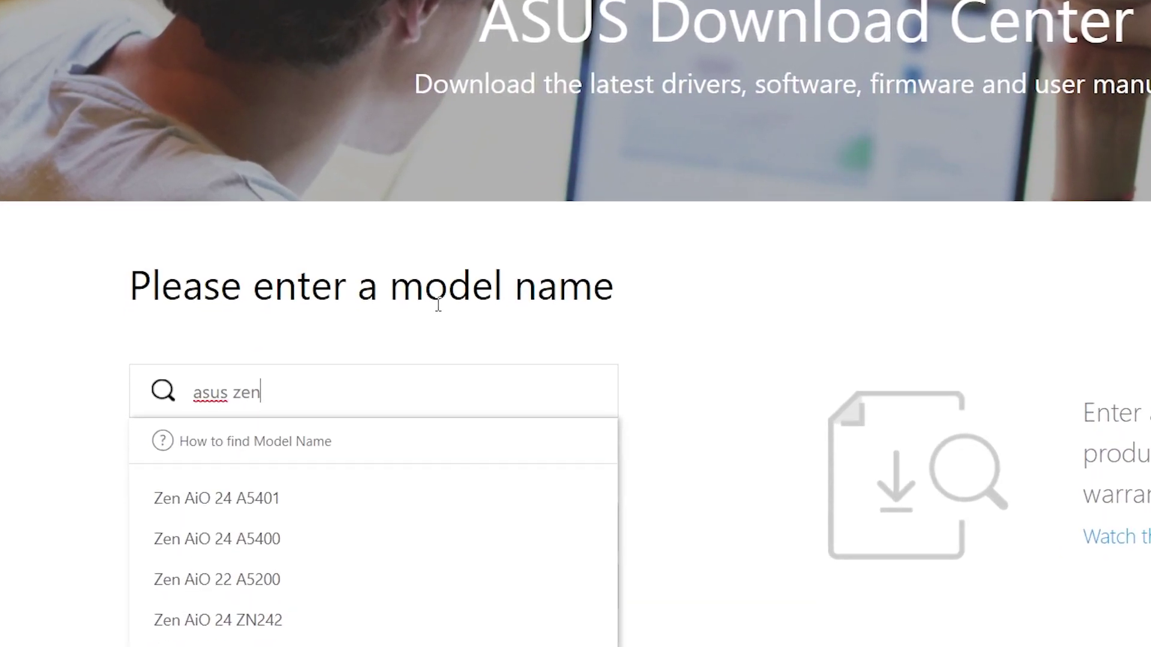
pyautogui.write('book')
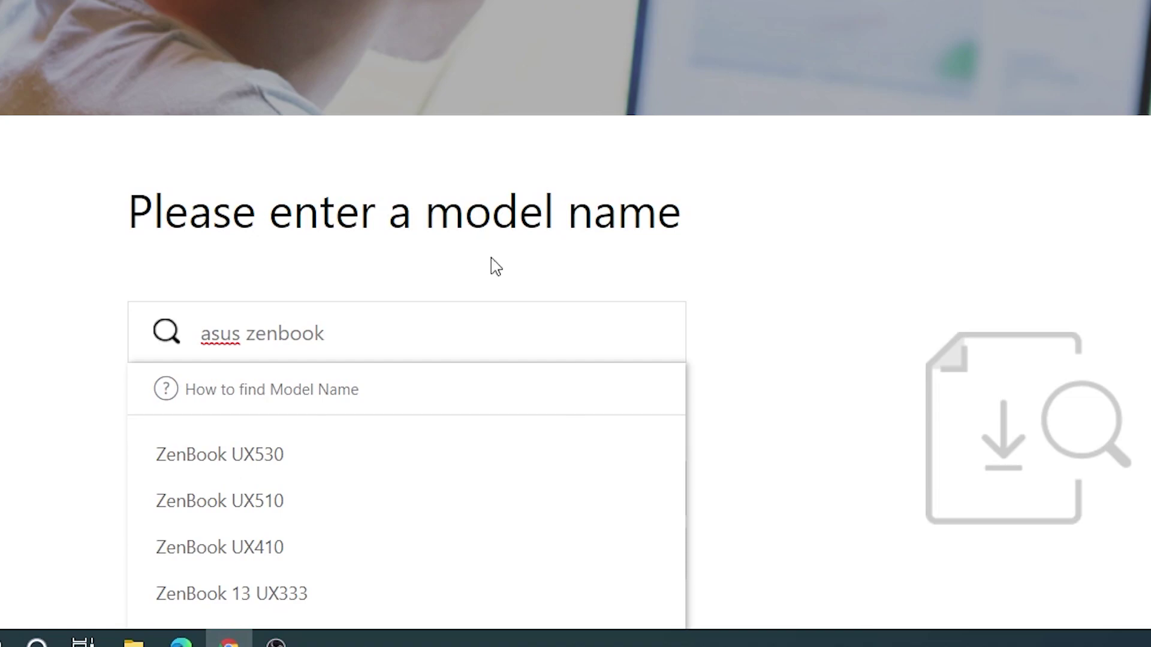
pyautogui.click(352, 463)
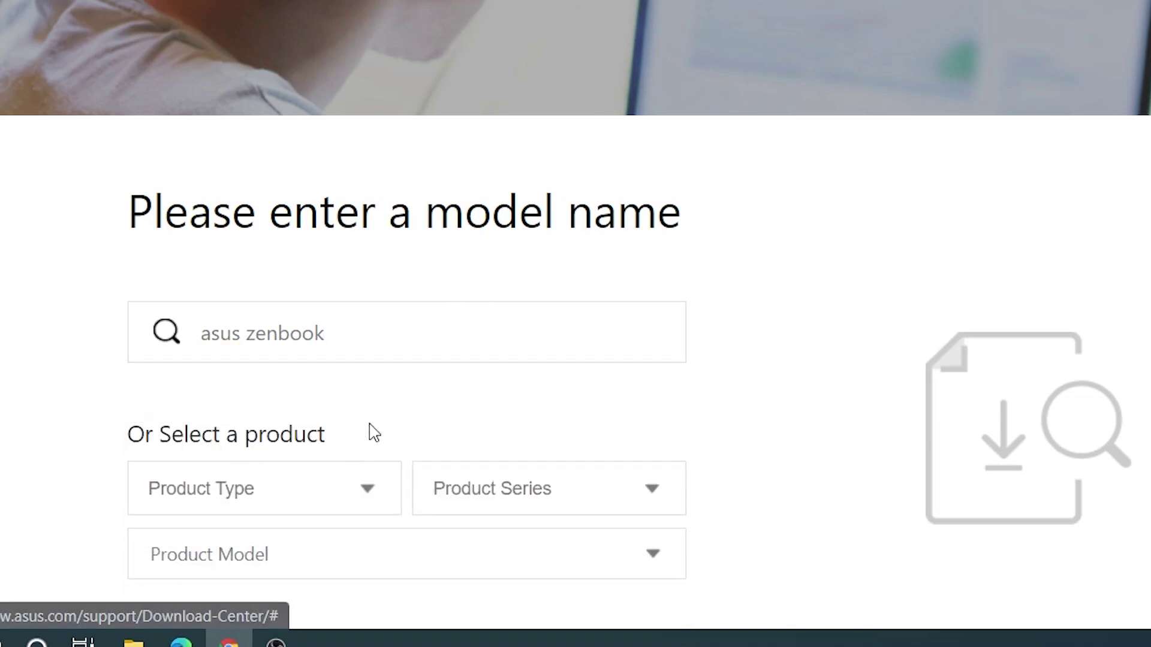
# - List ZenBook UX530 drivers for Windows 10 64-bit and scroll to Networking and Wireless
pyautogui.scroll(-2, 584, 309)
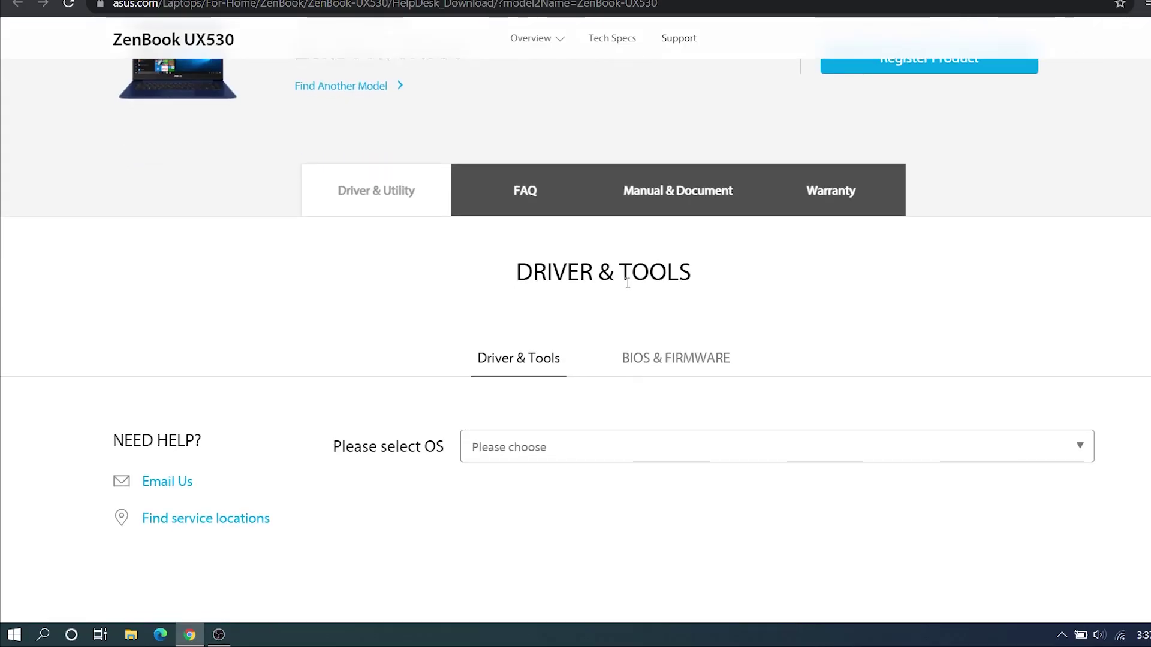
pyautogui.click(675, 357)
pyautogui.scroll(-3, 709, 440)
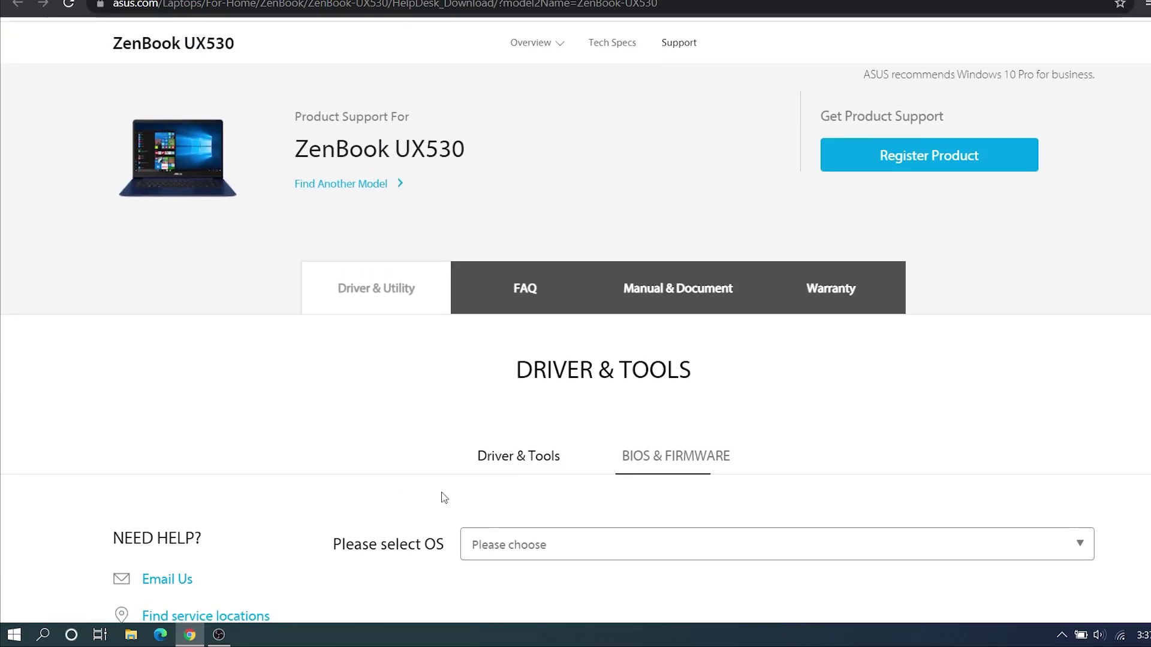
pyautogui.click(537, 403)
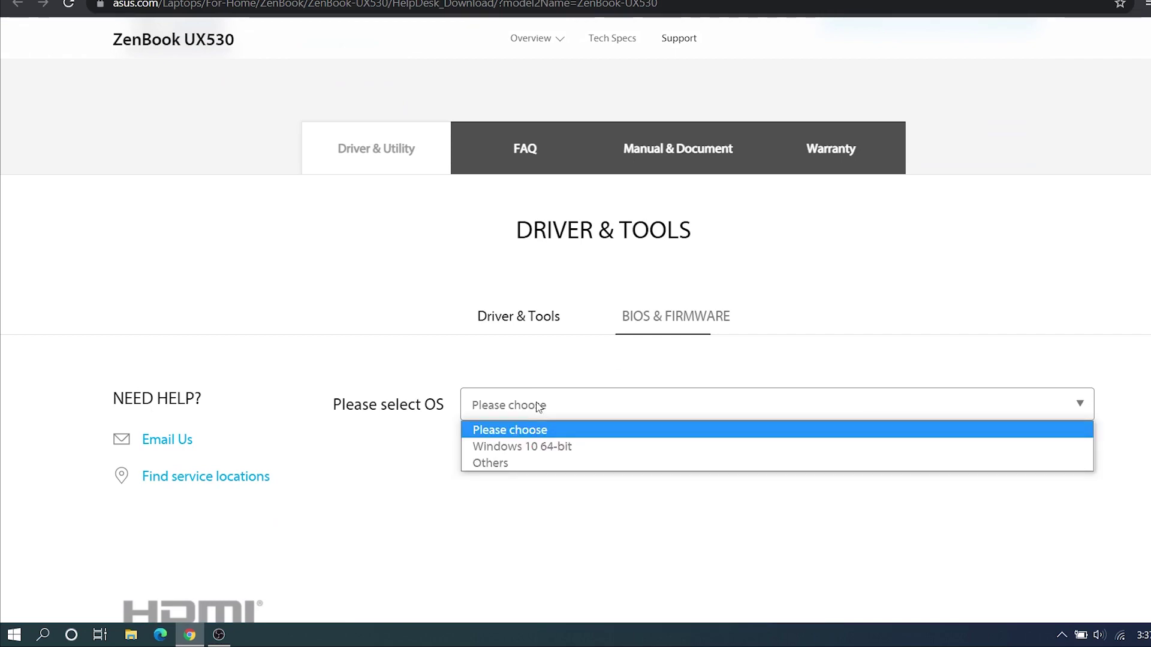
pyautogui.click(617, 449)
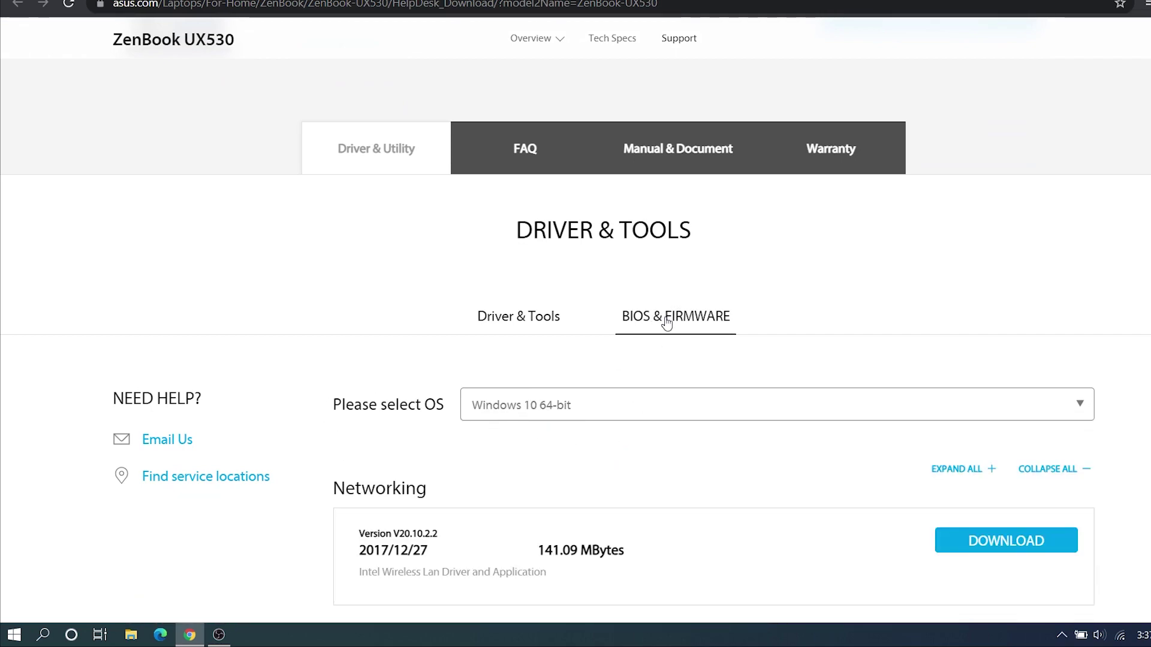
pyautogui.scroll(-1, 648, 421)
pyautogui.scroll(-3, 641, 429)
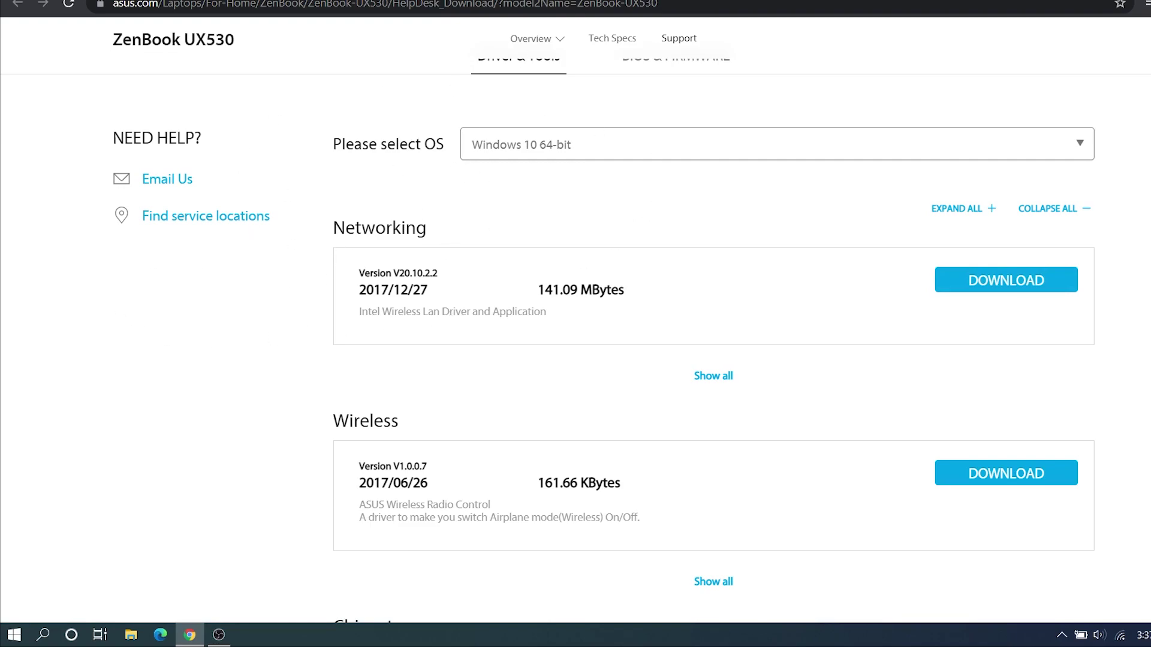
# - Show the desktop, hiding the ASUS driver page, and refresh it twice from its context menu
pyautogui.press('super+d')
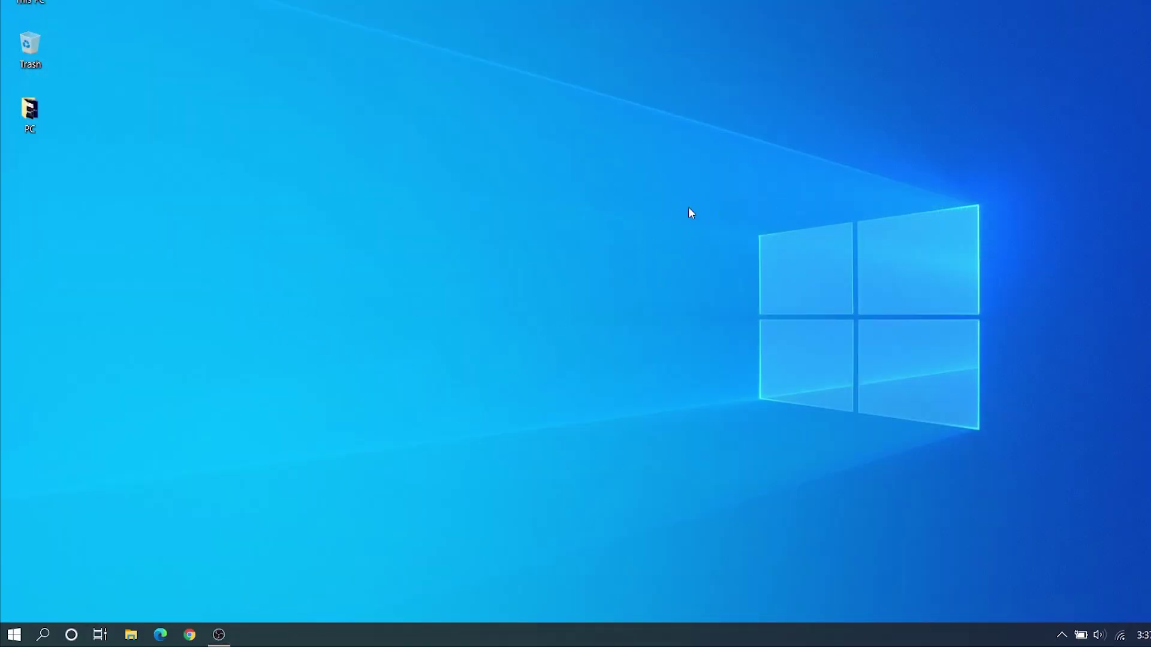
pyautogui.rightClick(653, 236)
pyautogui.click(742, 284)
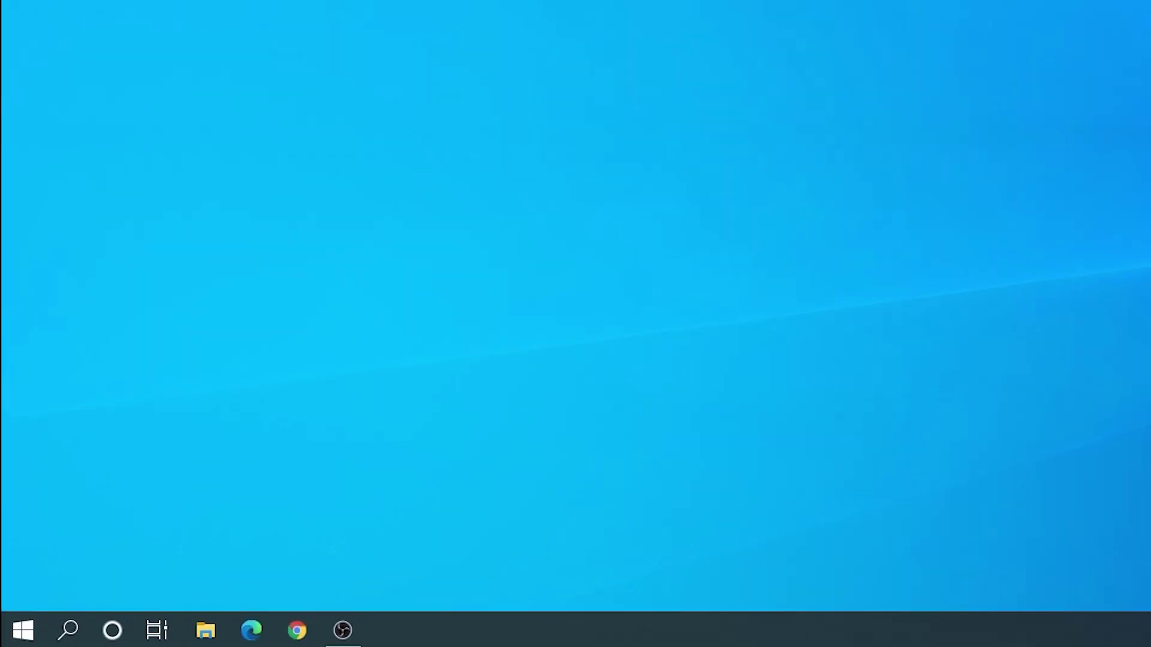
pyautogui.rightClick(743, 245)
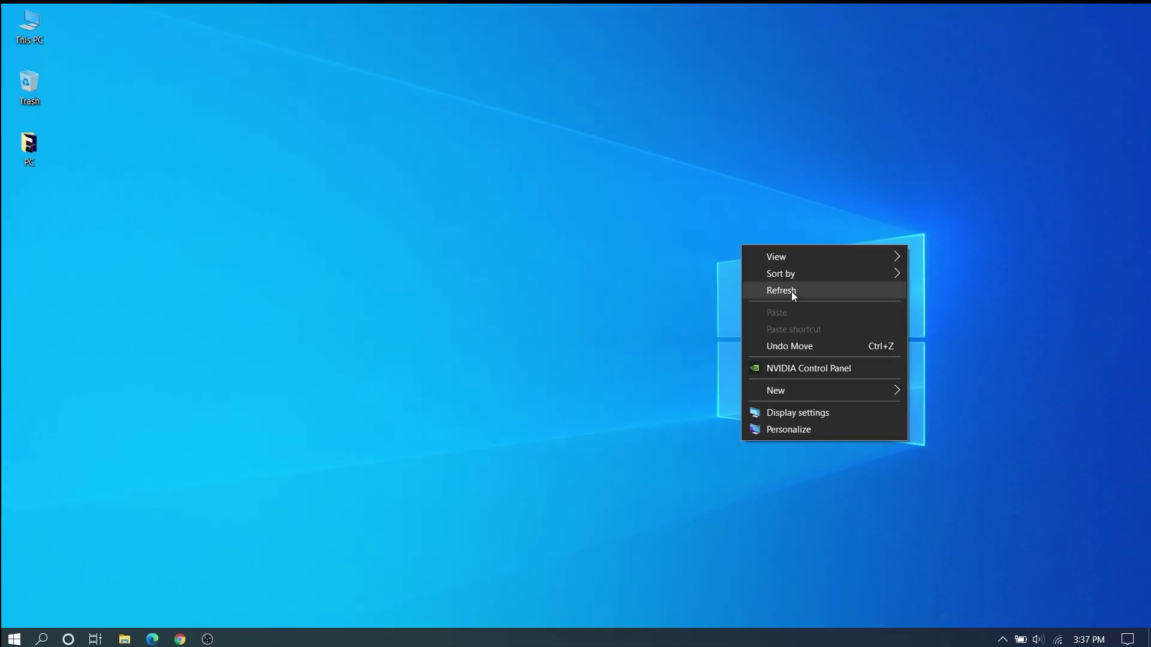
pyautogui.click(791, 291)
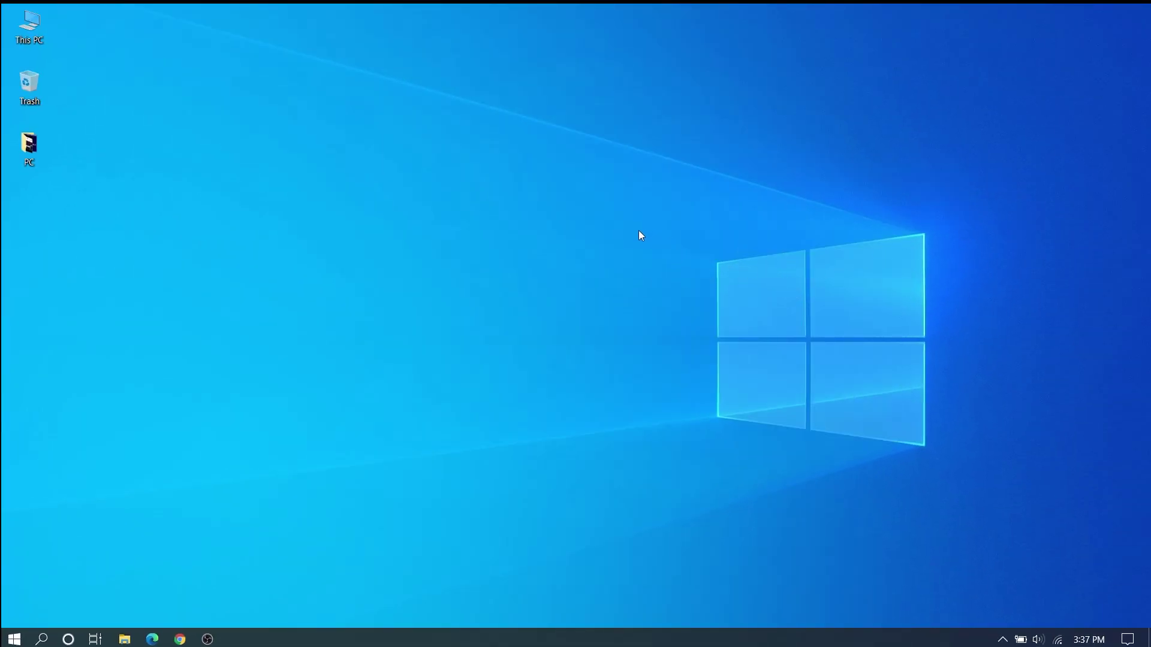